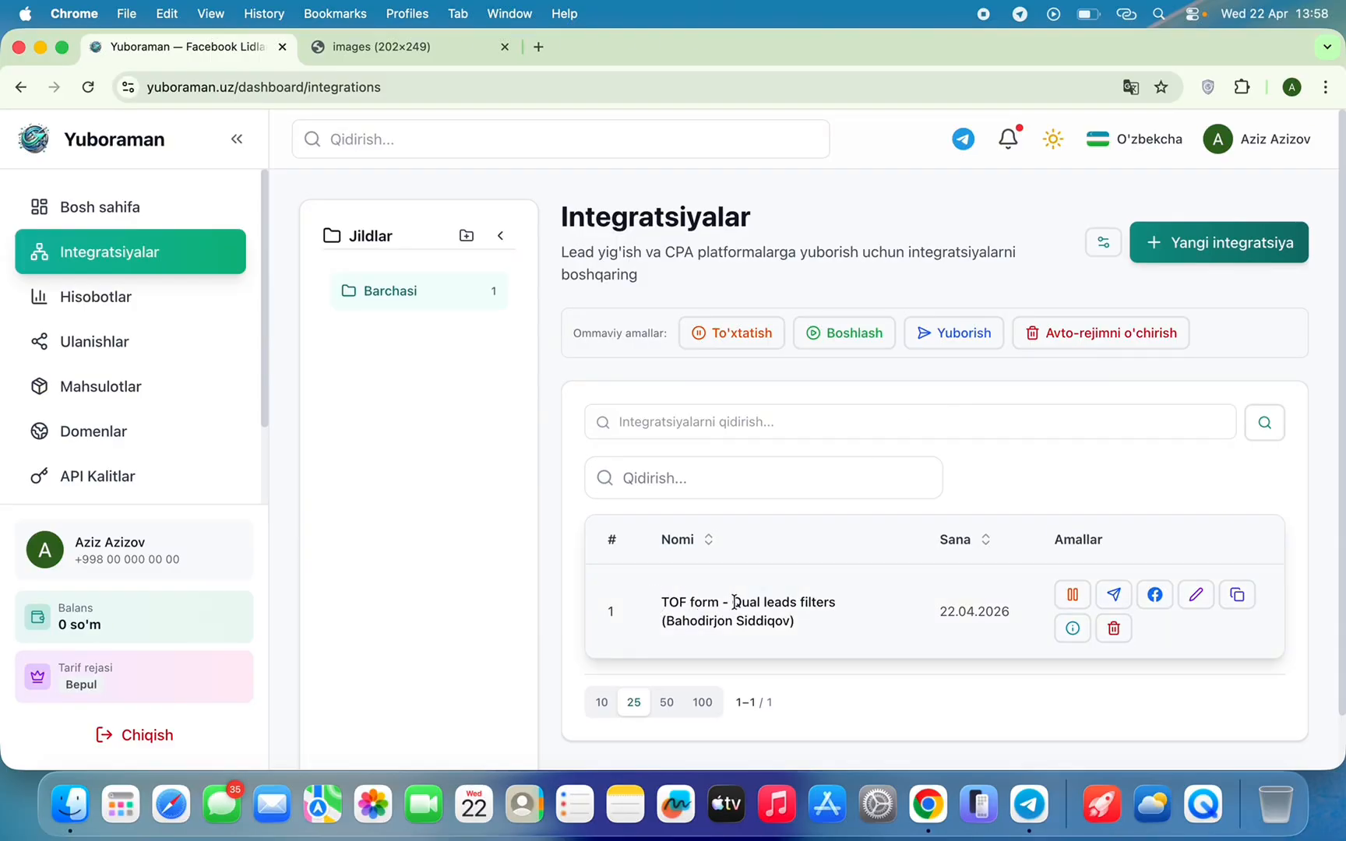
Switch to Telegram to review the test lead message in the "a loyiha leadlar" group, and return to the integrations page in Chrome.
left_click(1029, 803)
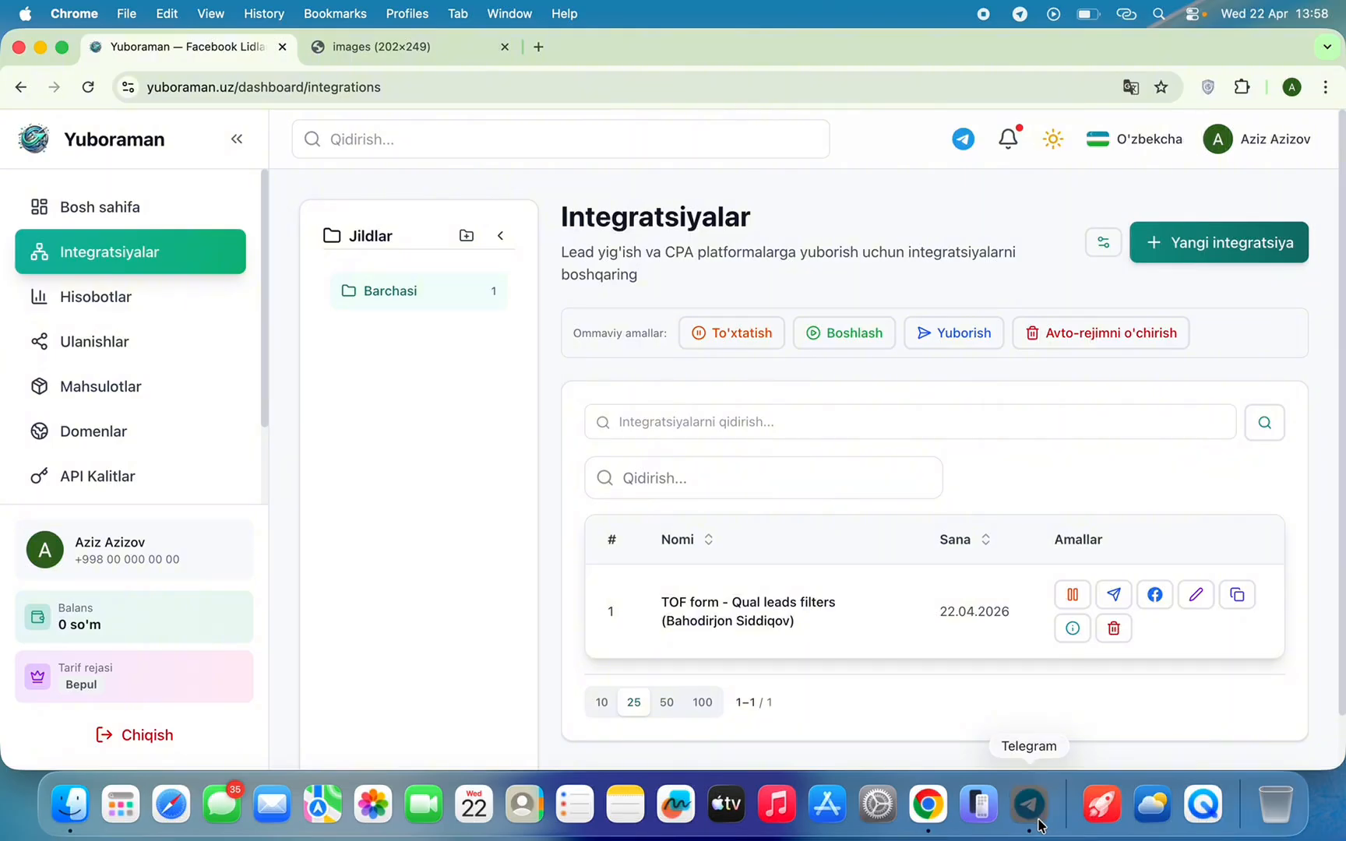
left_click(408, 187)
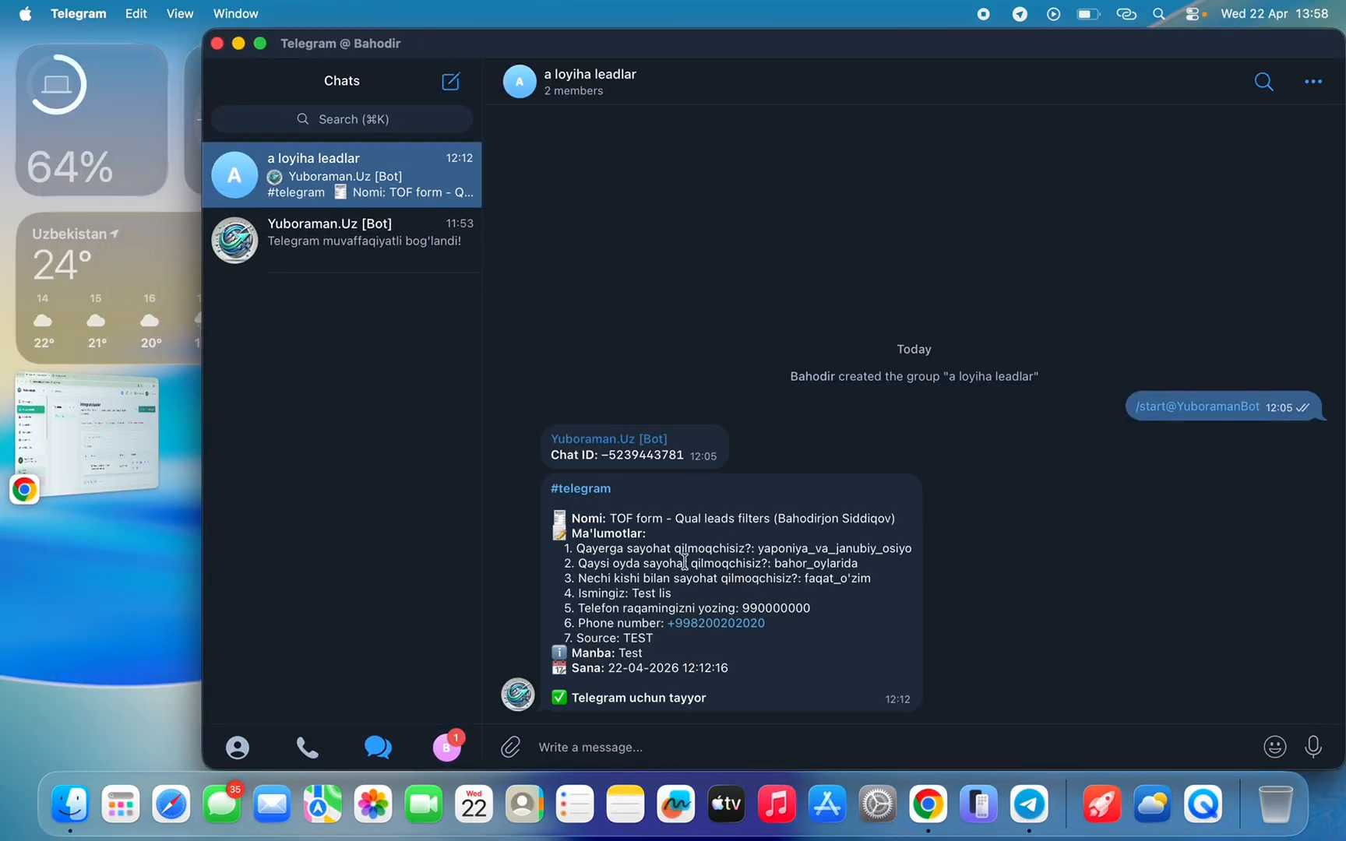
left_click(928, 803)
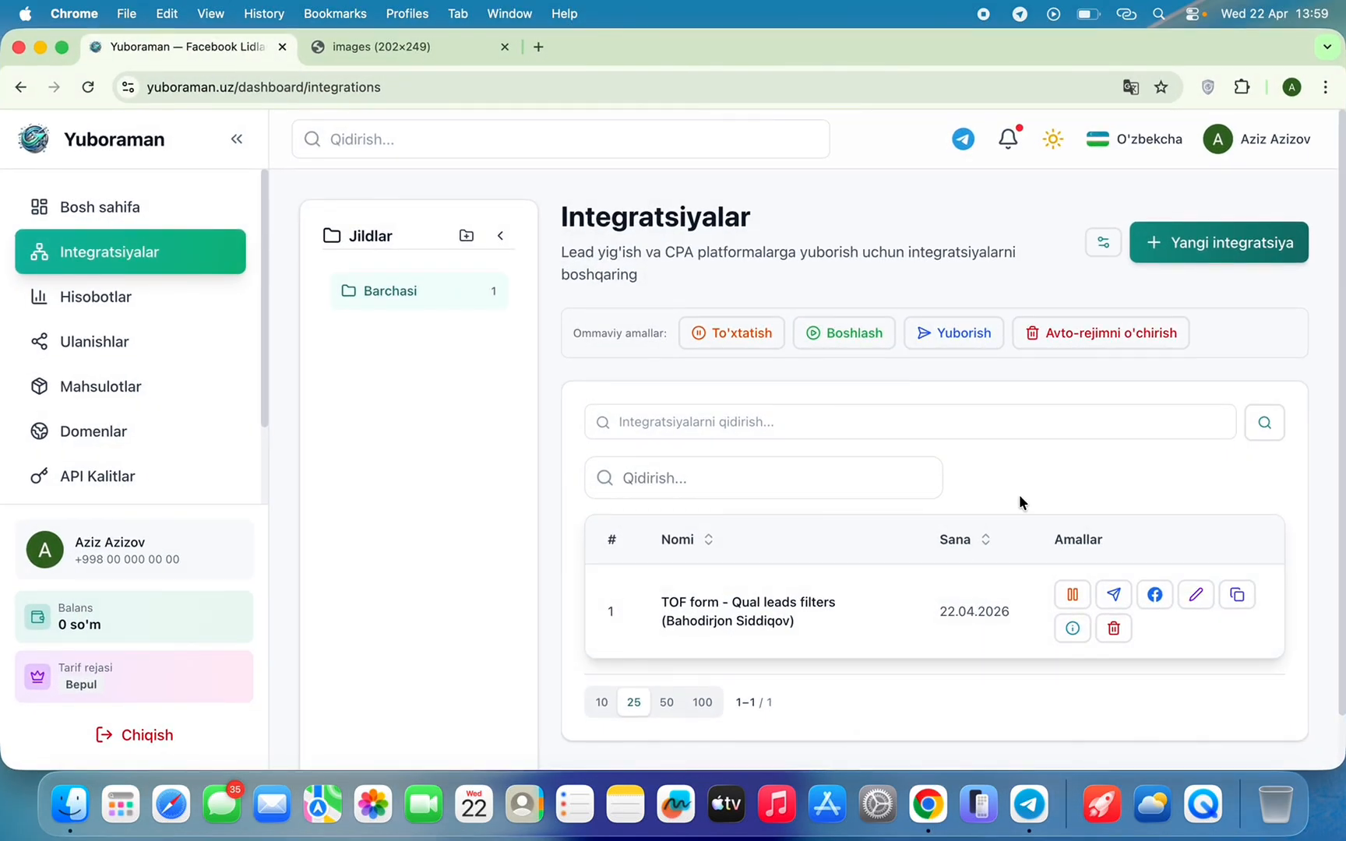
scroll(1020, 499, "down", 1)
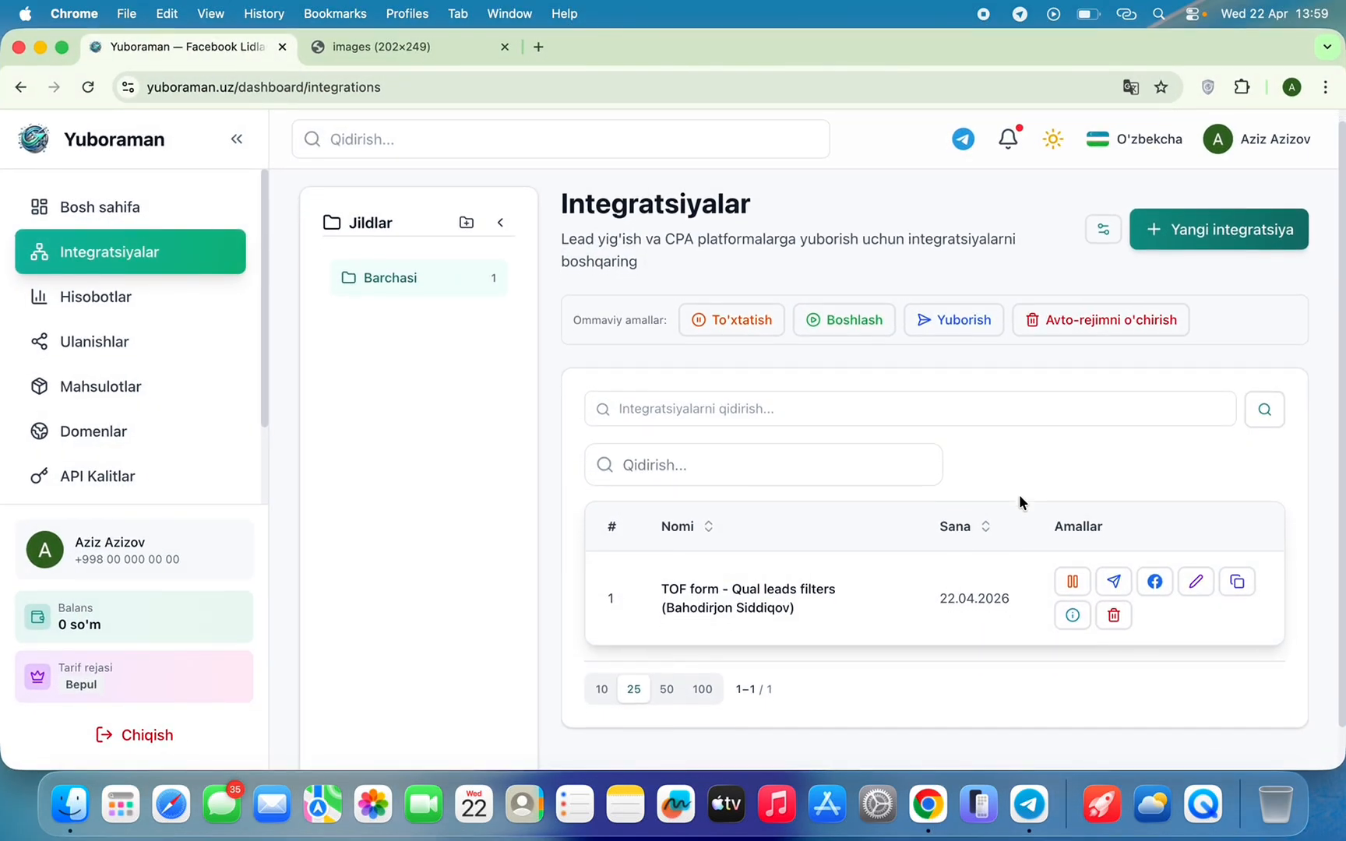
left_click(1035, 808)
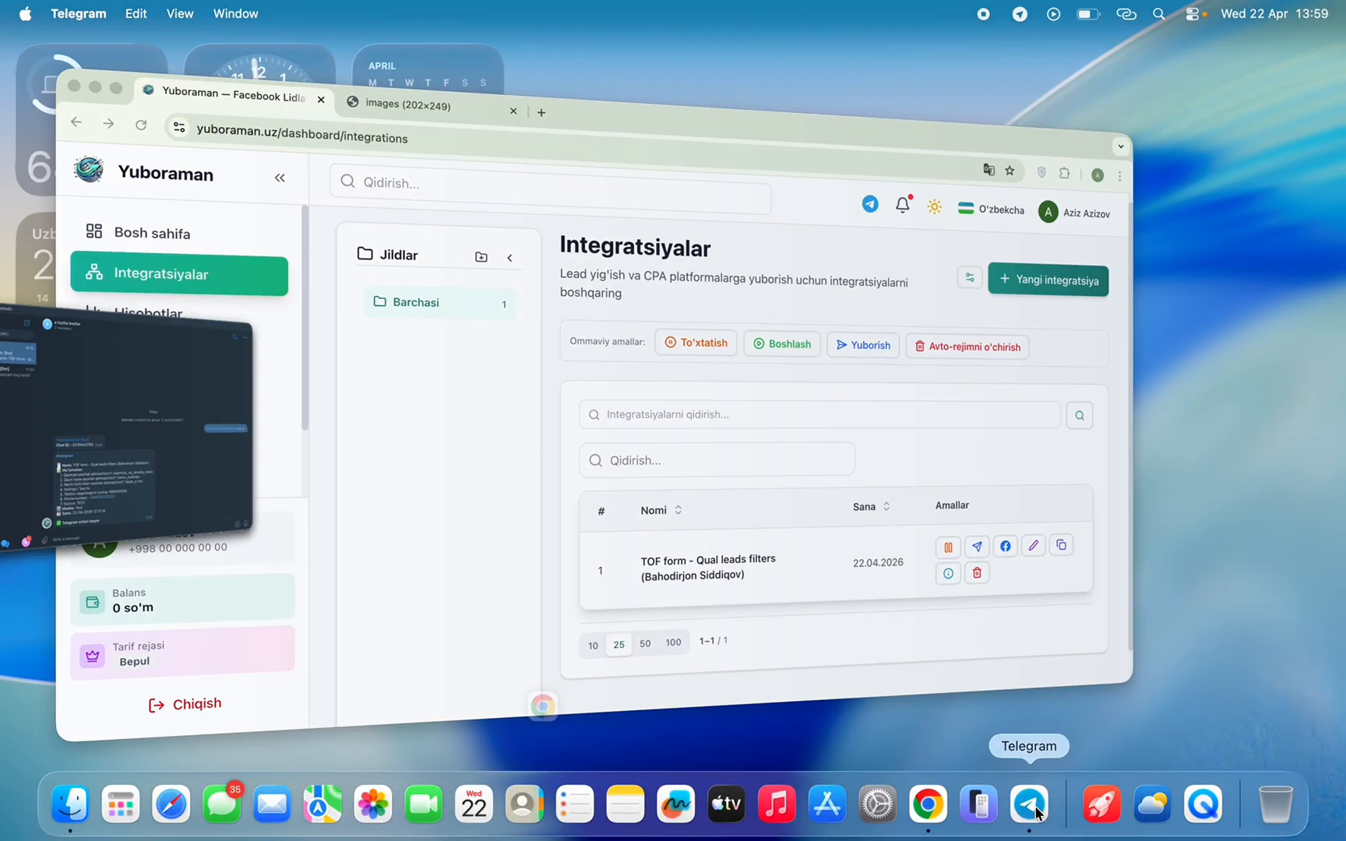
left_click(928, 804)
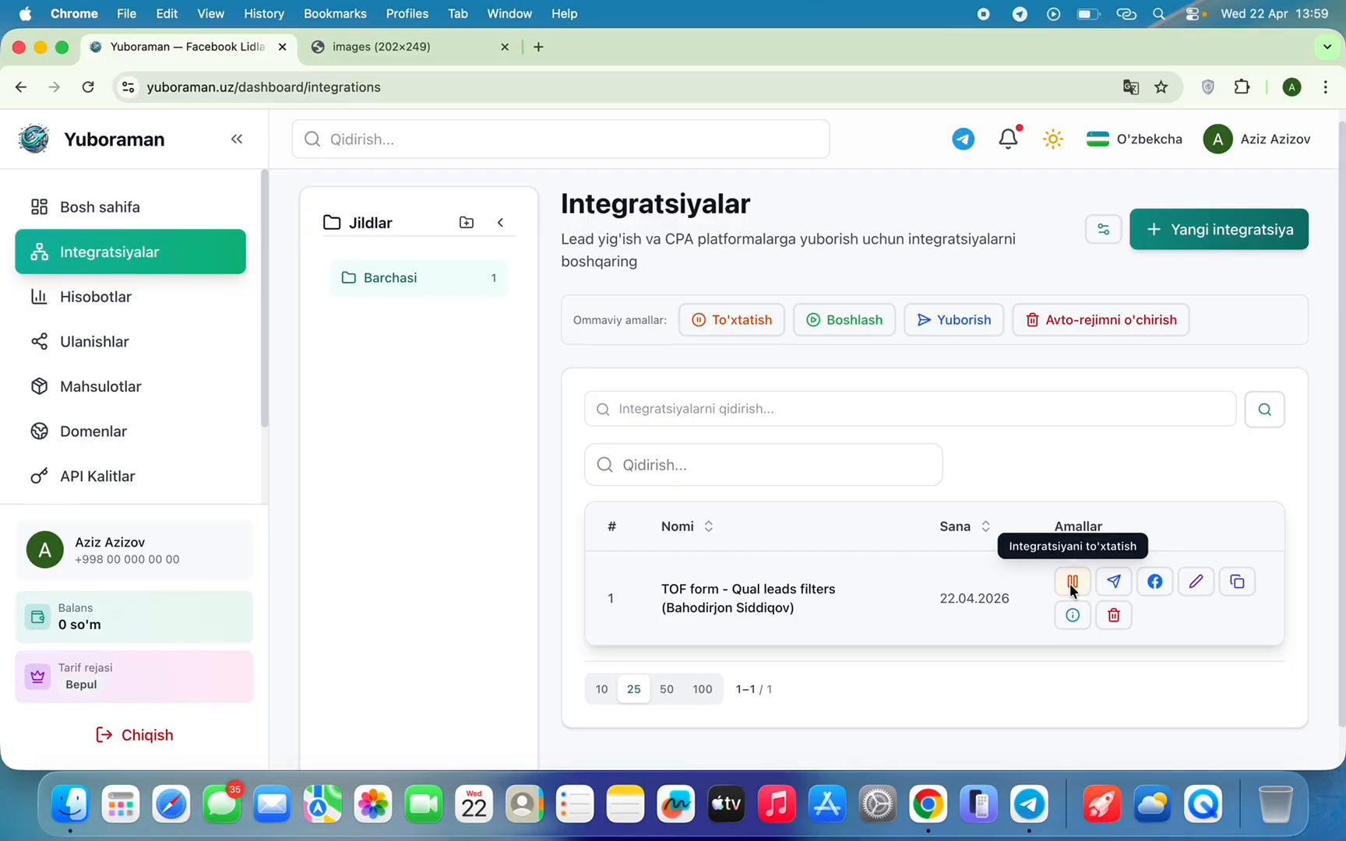
Open the pause settings of the "TOF form - Qual leads filters" integration and set its daily stop time to 20:00.
left_click(1072, 584)
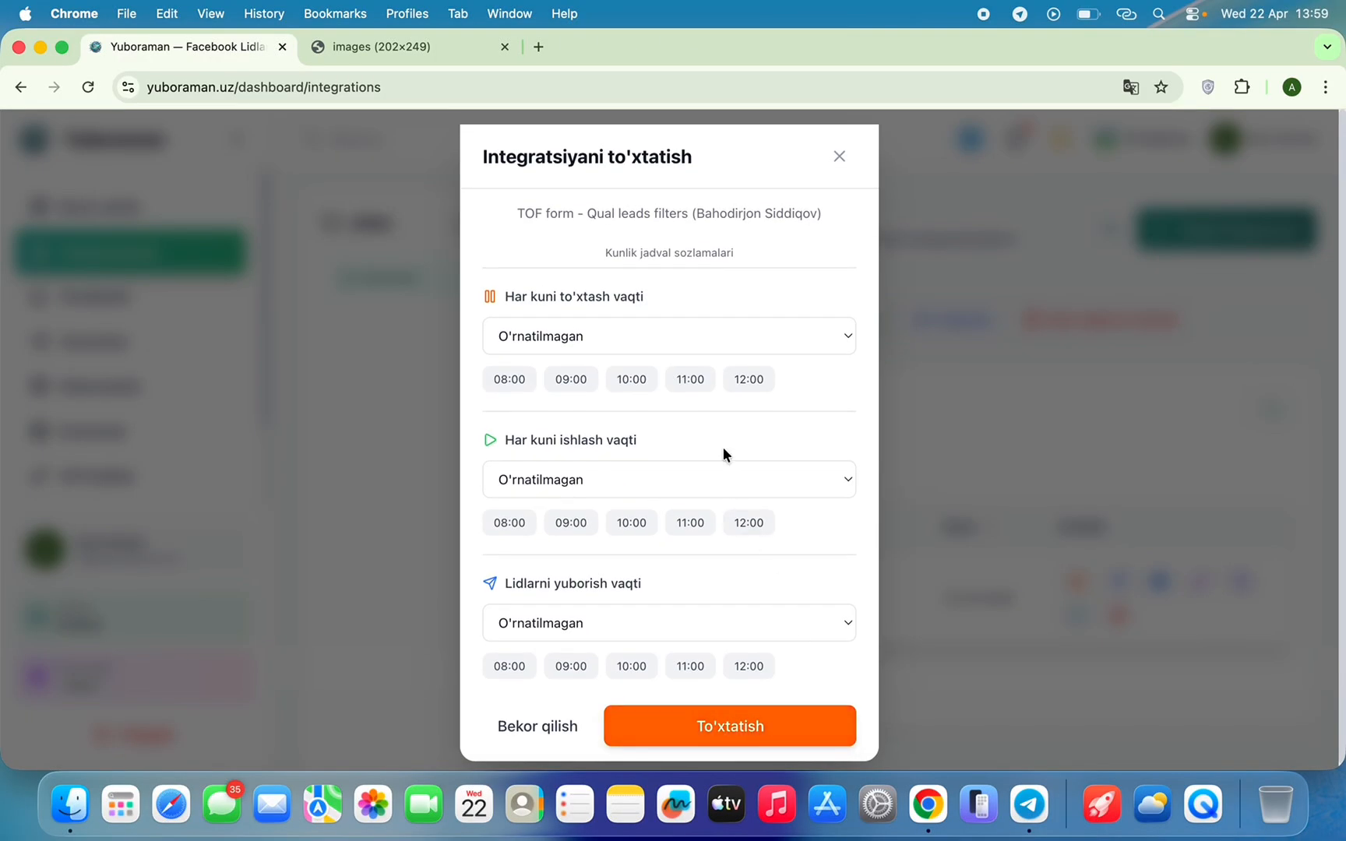
left_click(586, 340)
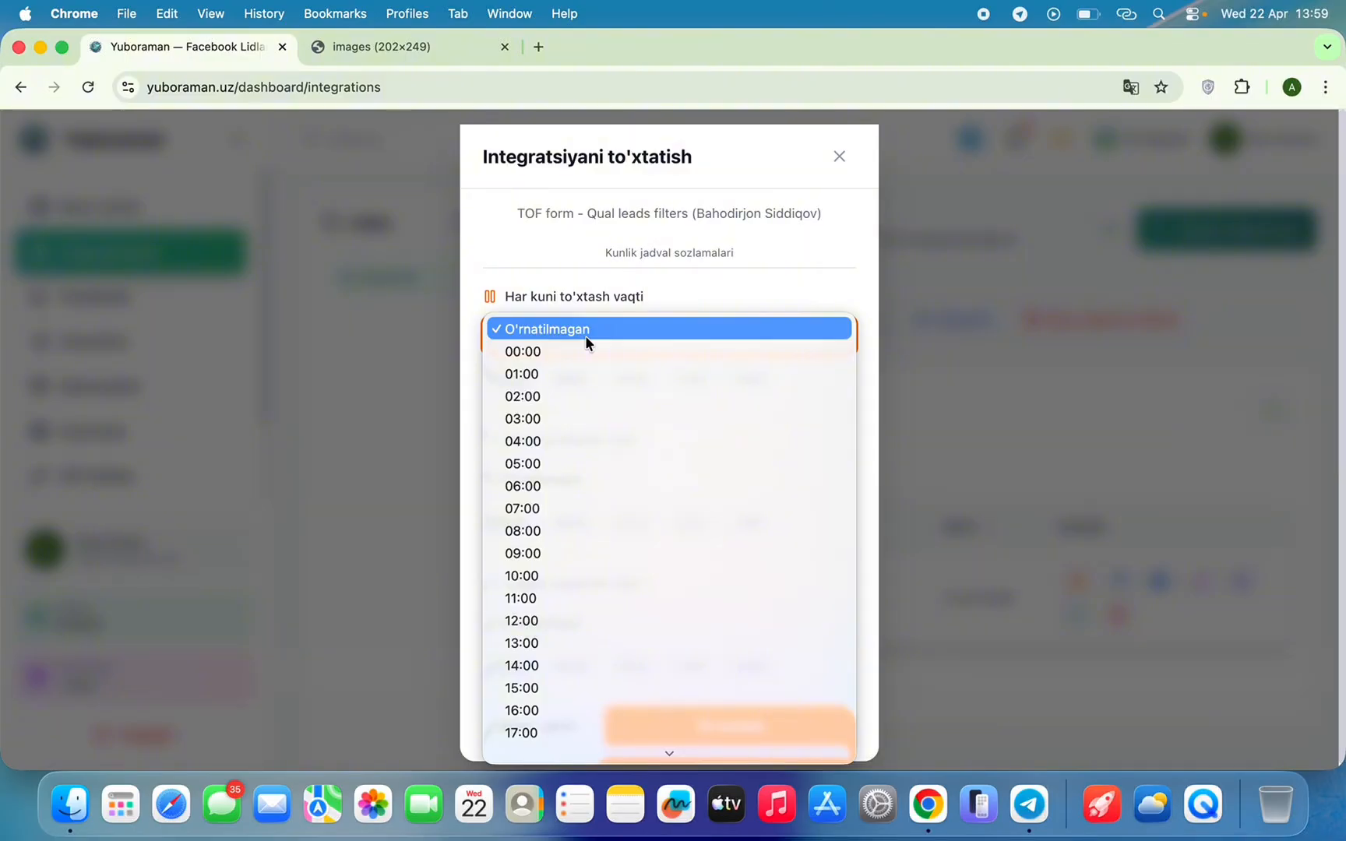
left_click(564, 532)
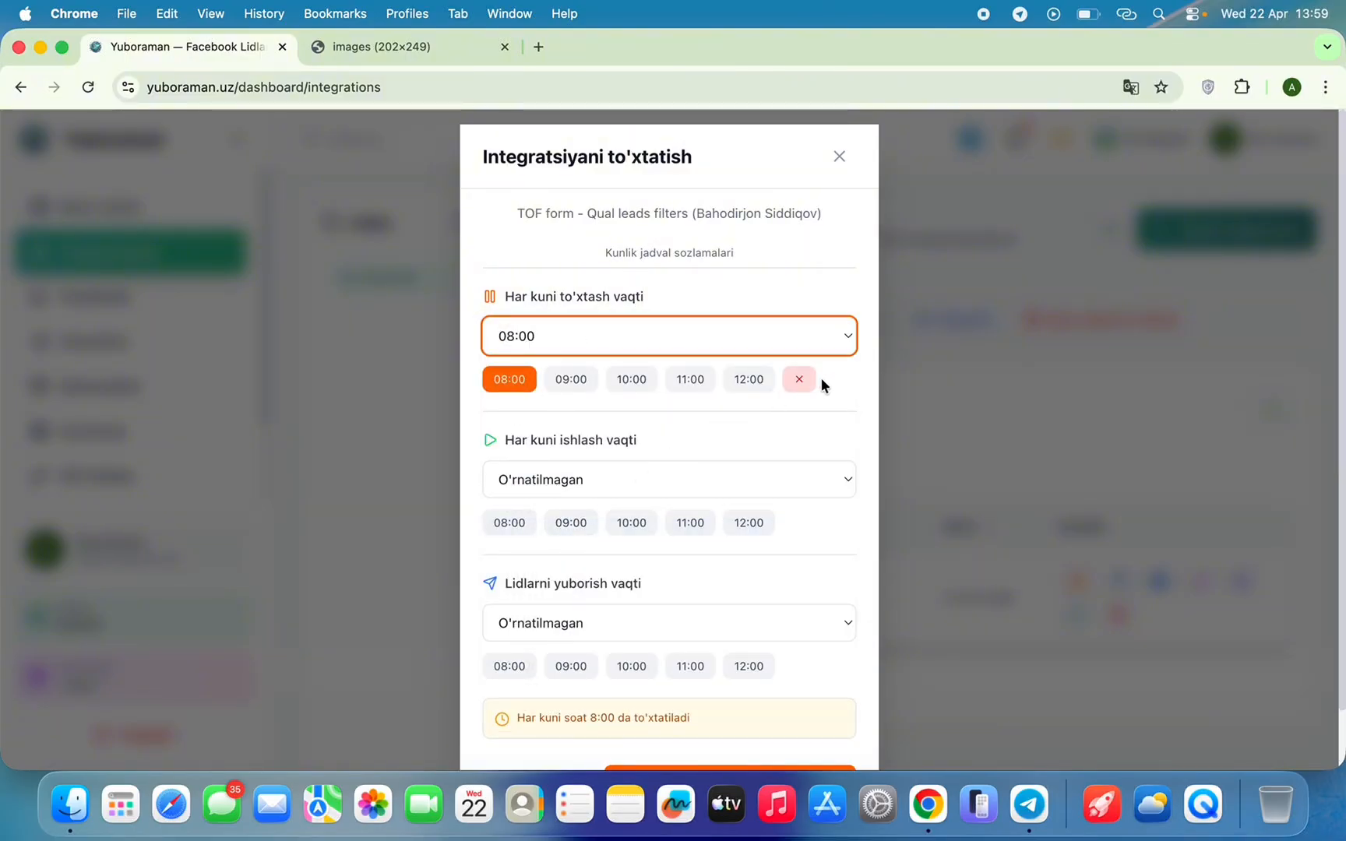
left_click(840, 344)
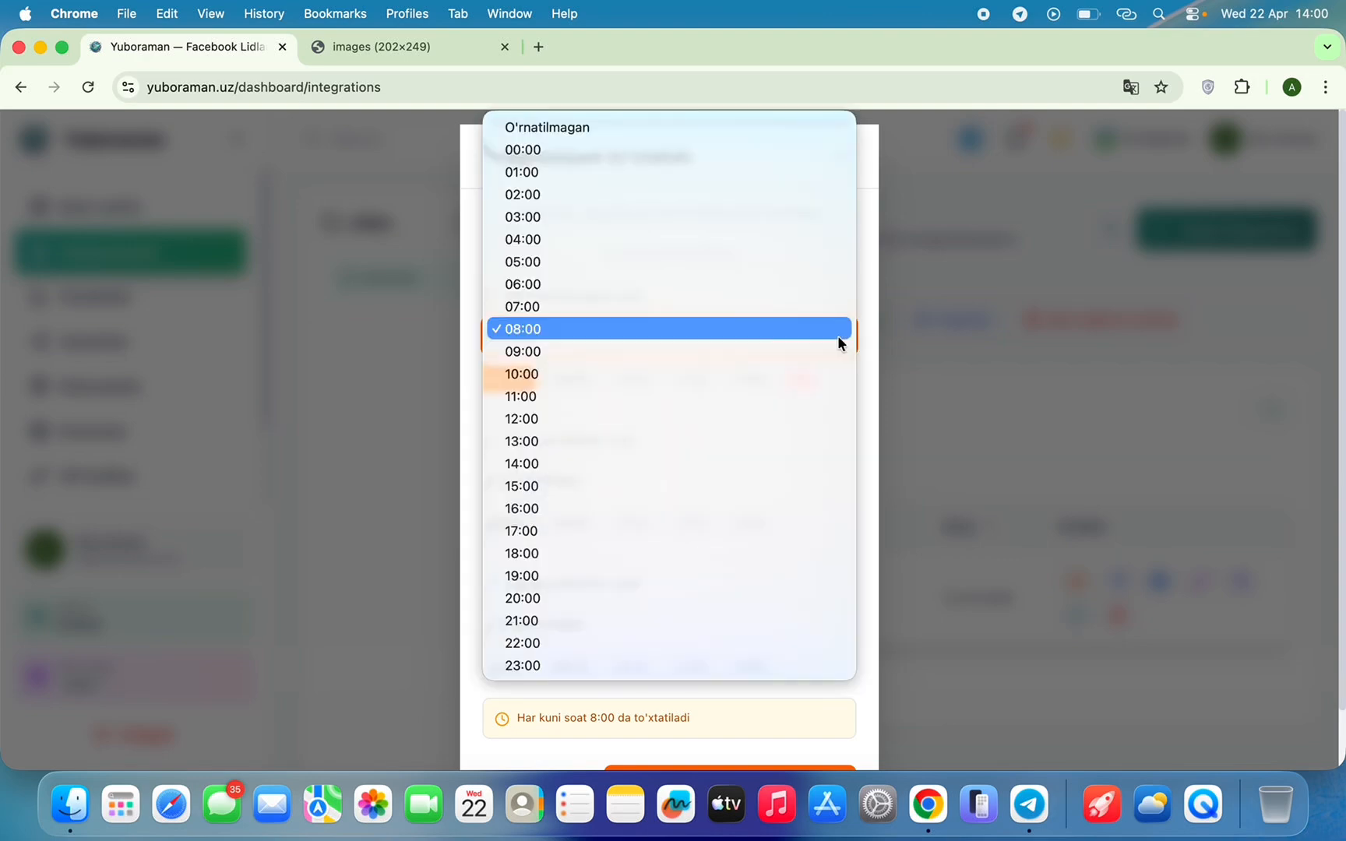
left_click(627, 597)
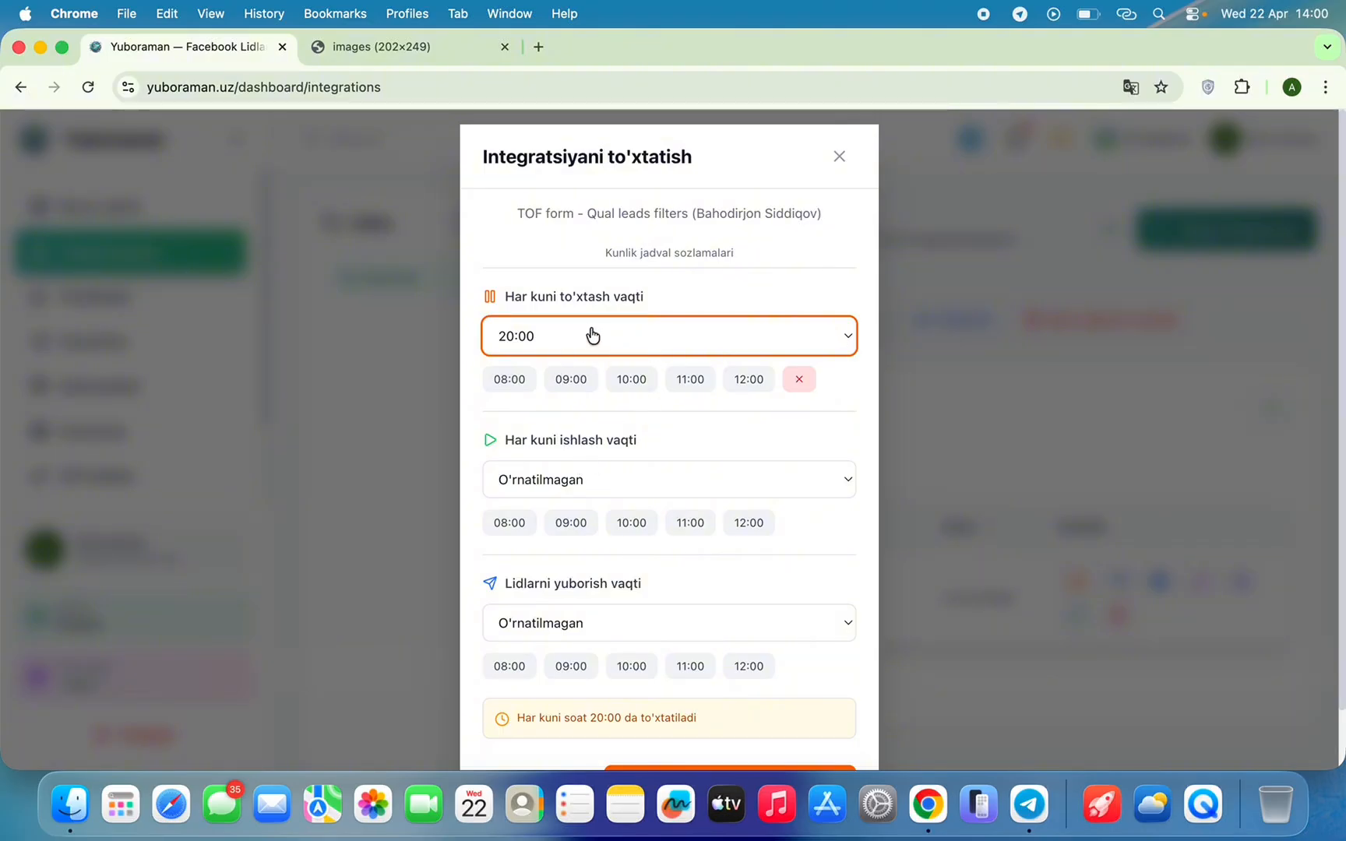
Set the integration's daily start time to 08:00 and its lead sending time to 09:00.
scroll(675, 623, "down", 2)
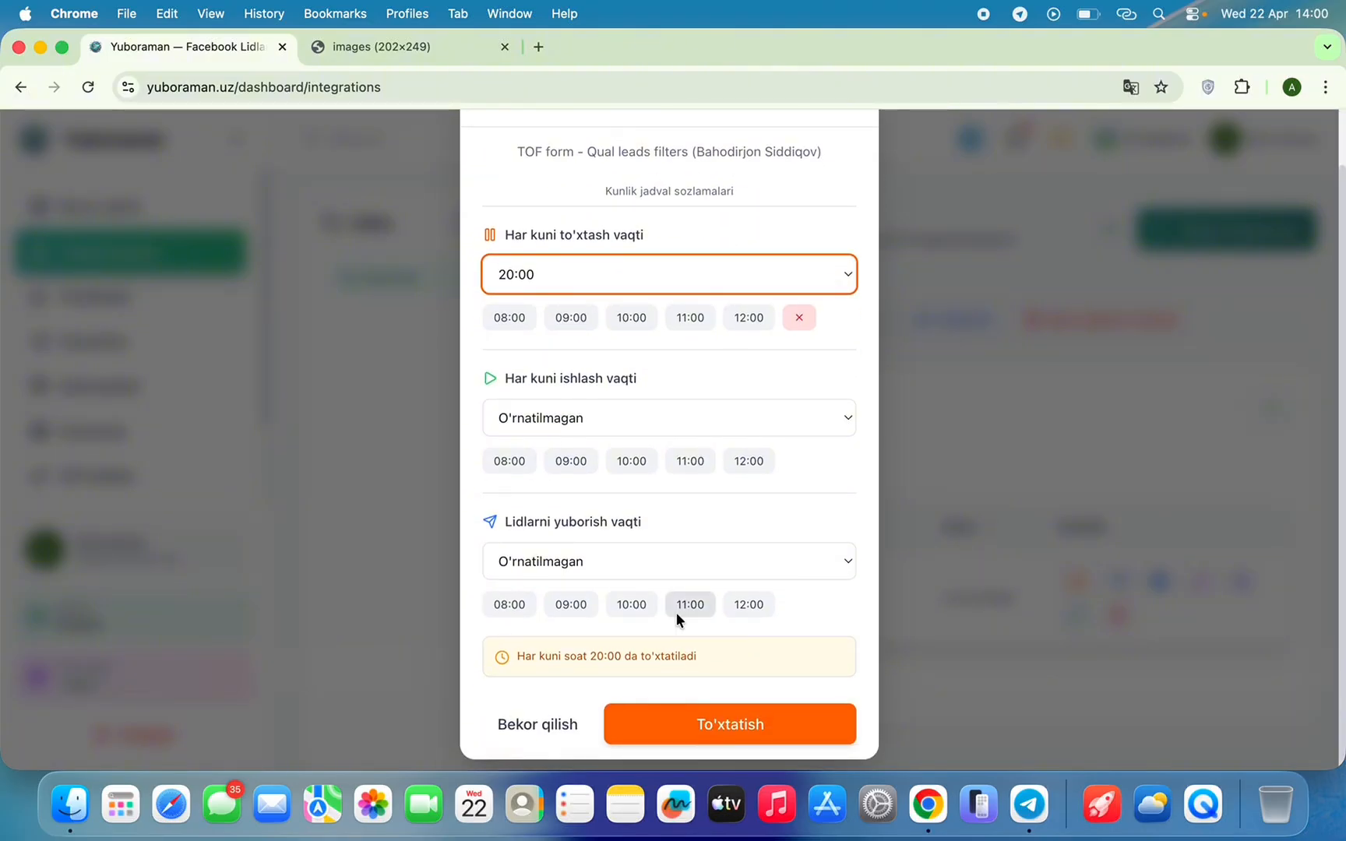
left_click(654, 418)
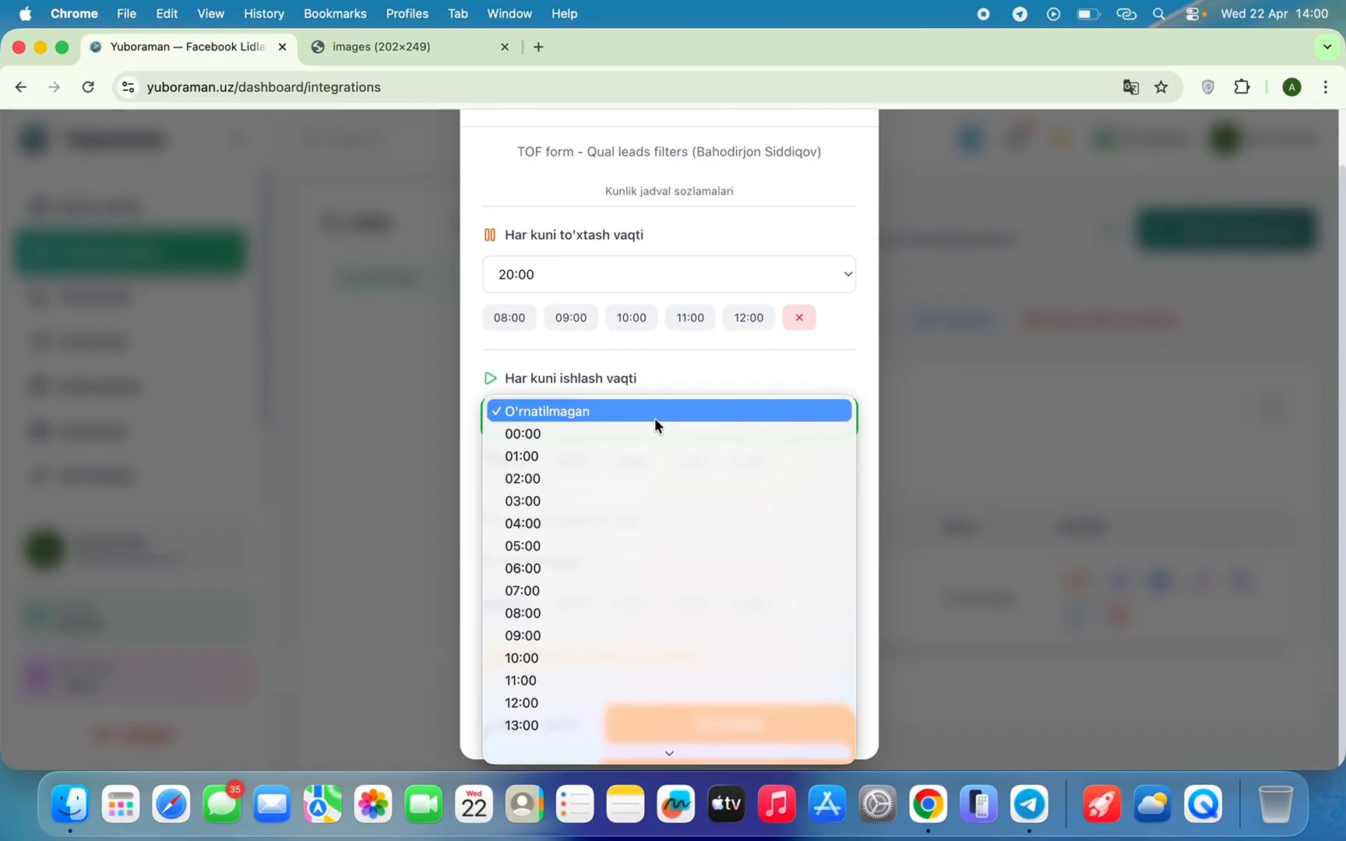
left_click(573, 613)
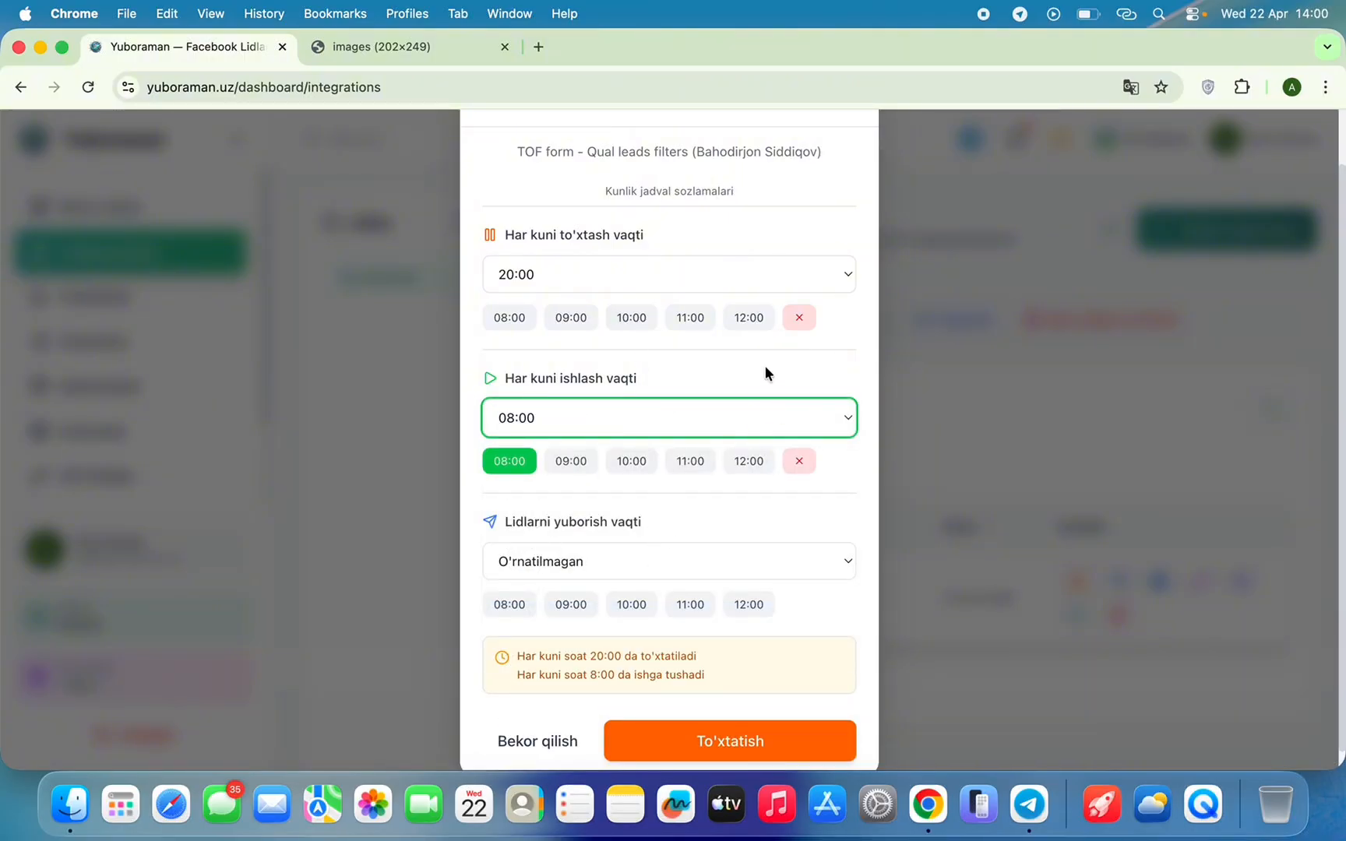
scroll(765, 365, "down", 1)
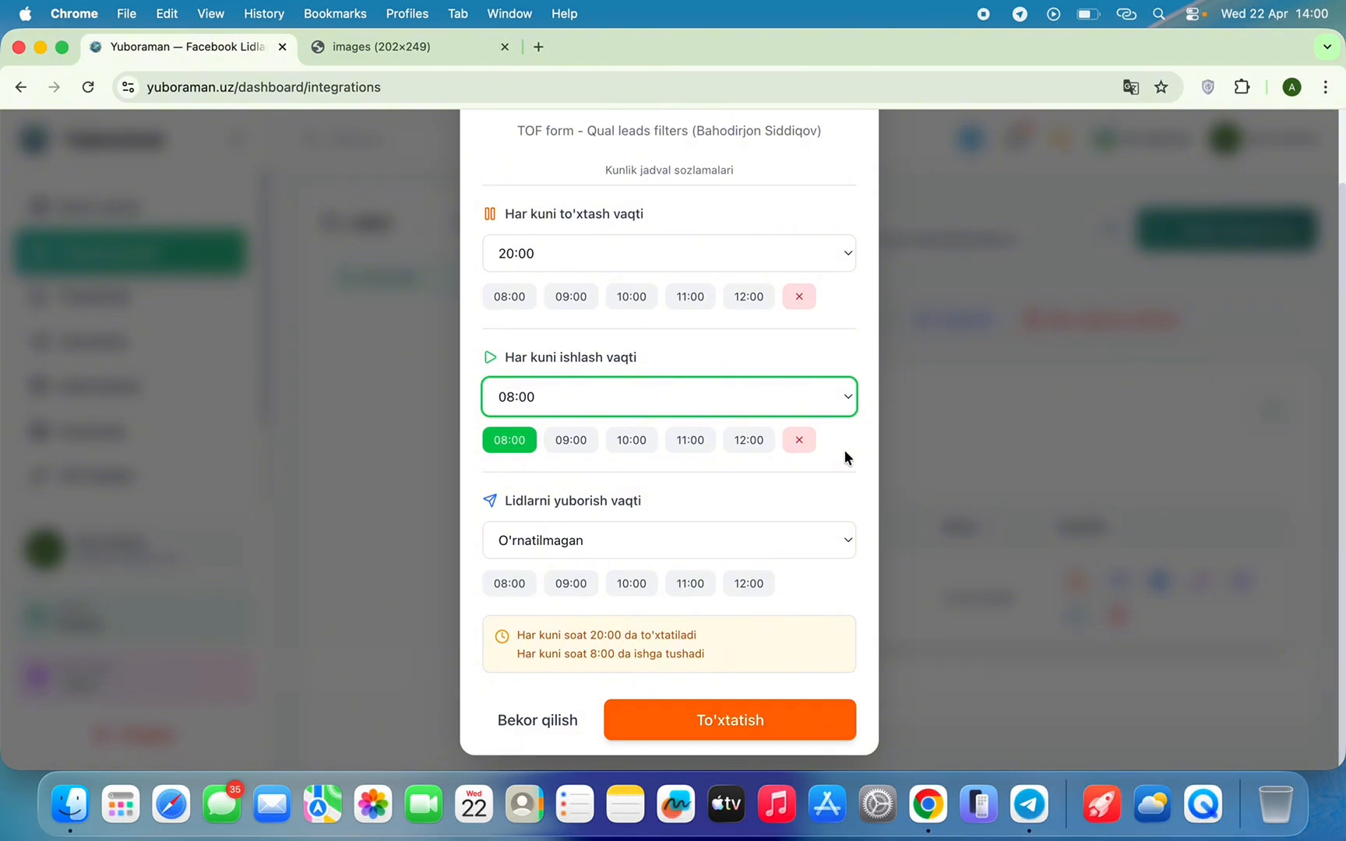
left_click(680, 545)
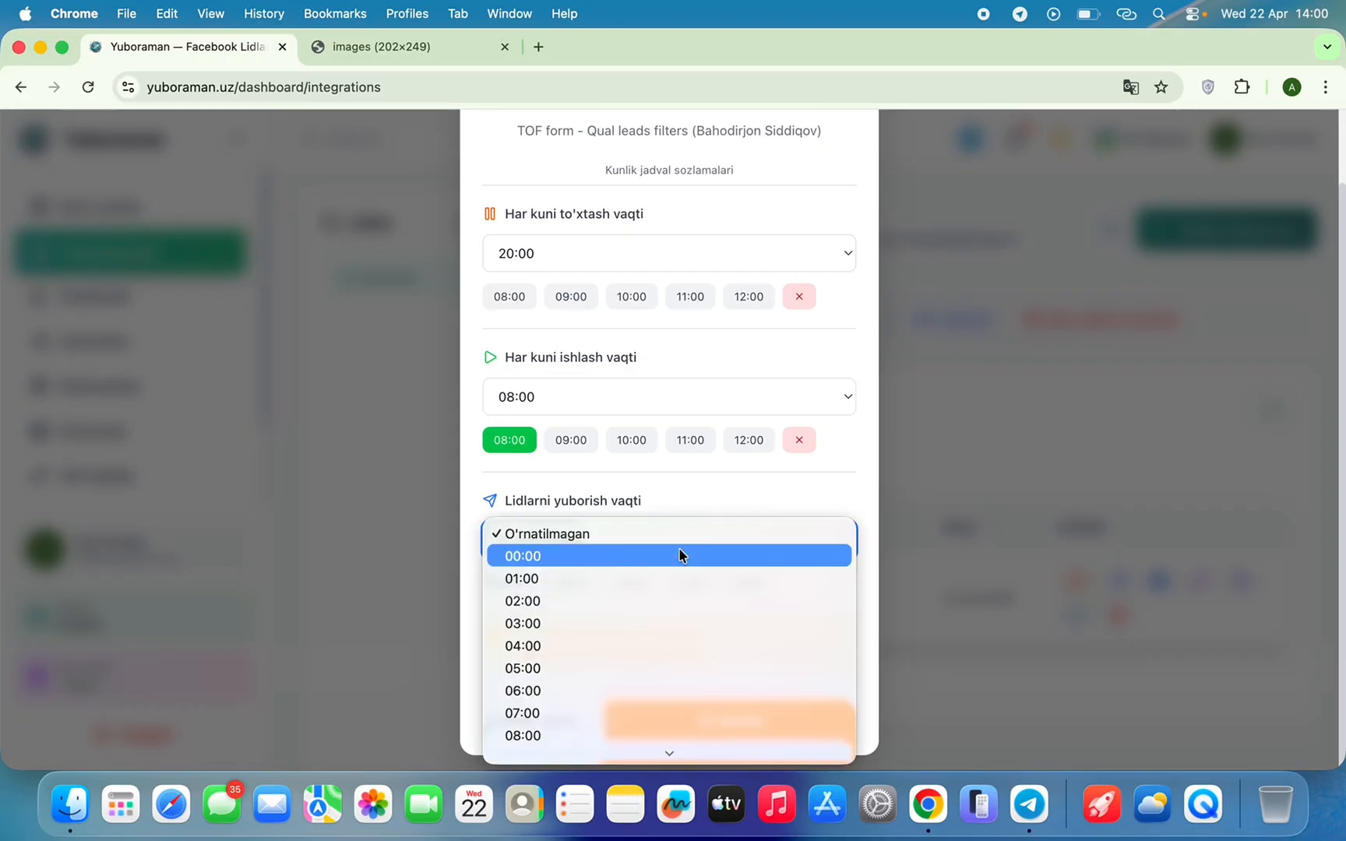
scroll(679, 547, "down", 5)
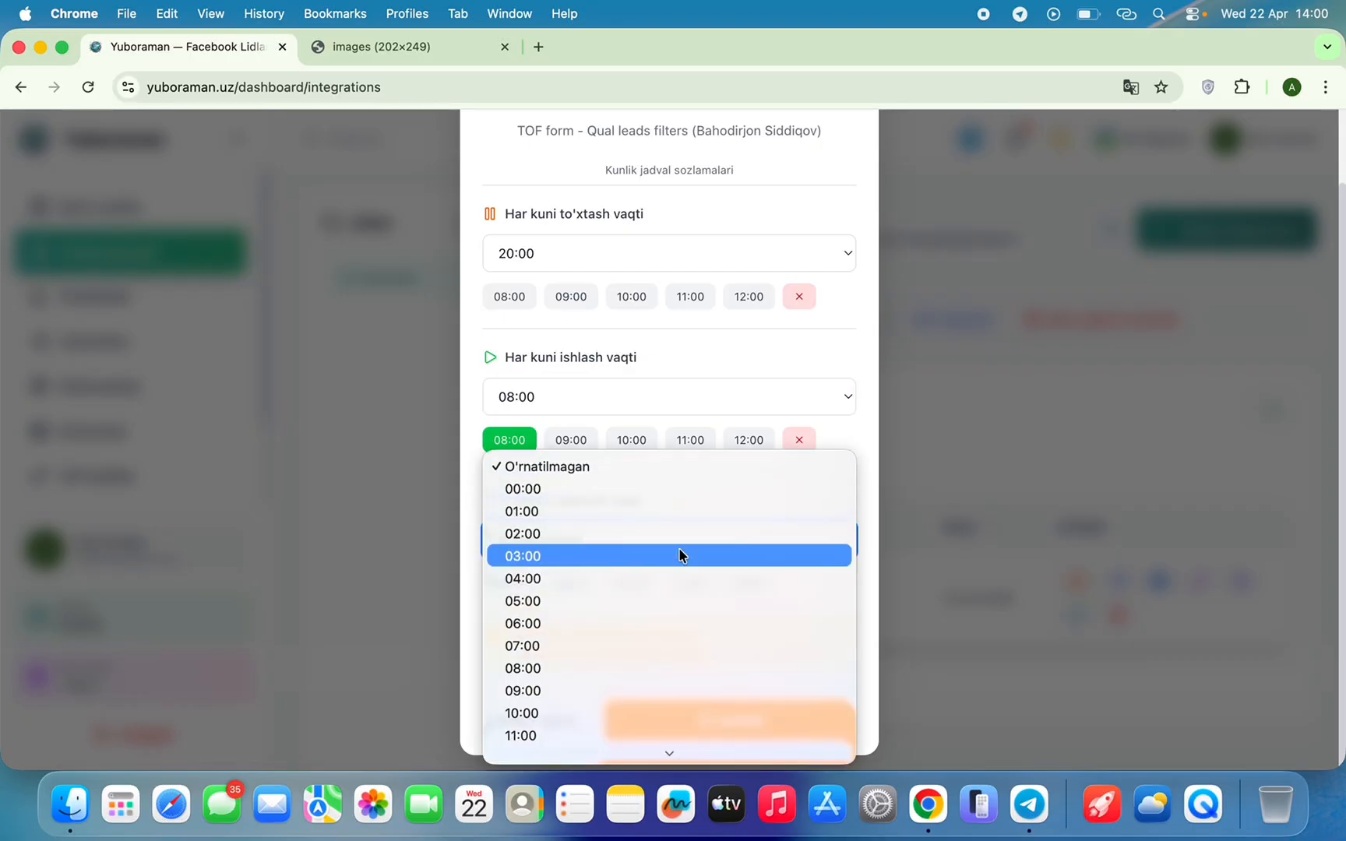
left_click(653, 645)
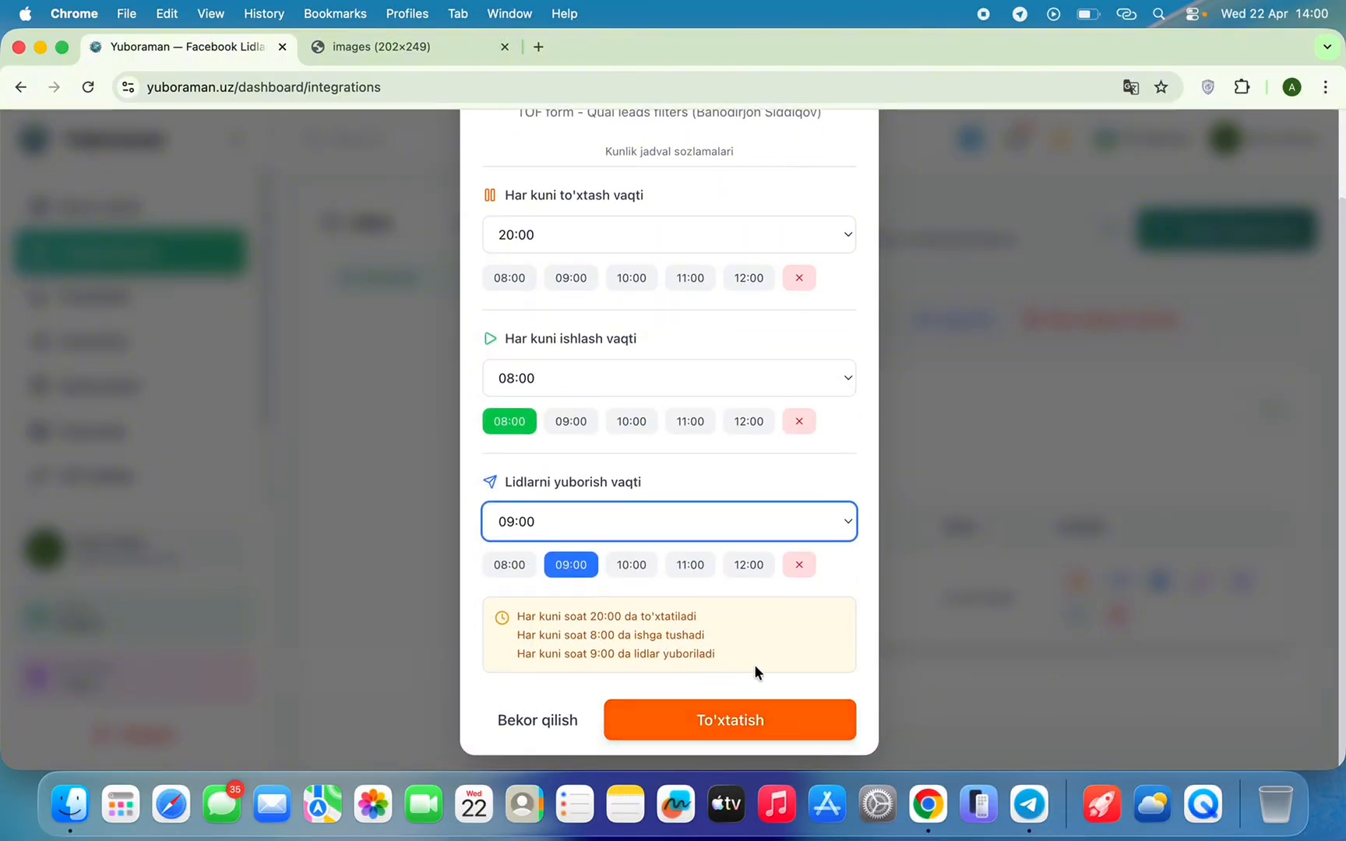
Review the daily schedule, pause the integration with it, and start the integration again.
scroll(617, 300, "up", 2)
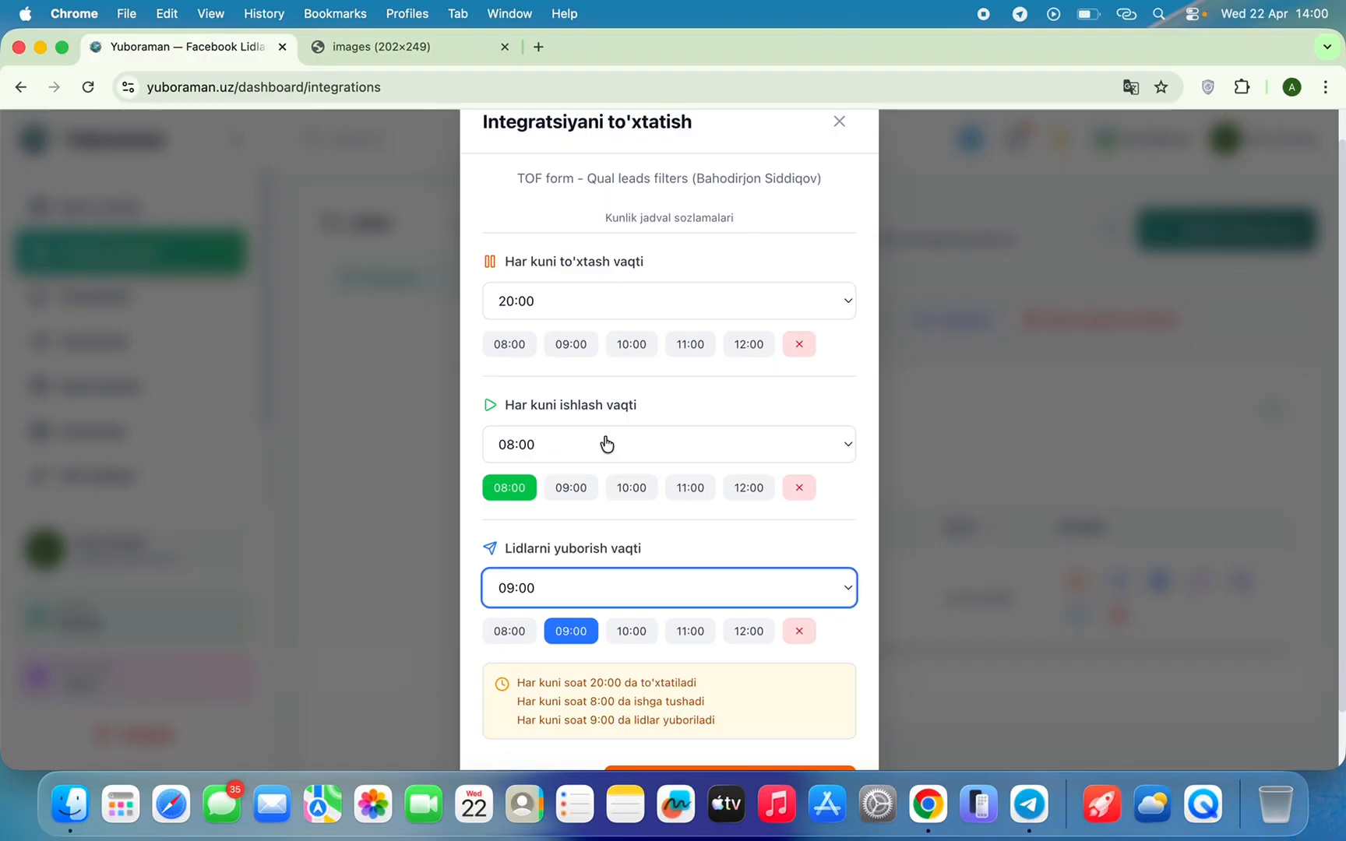
scroll(624, 468, "down", 2)
left_click(739, 715)
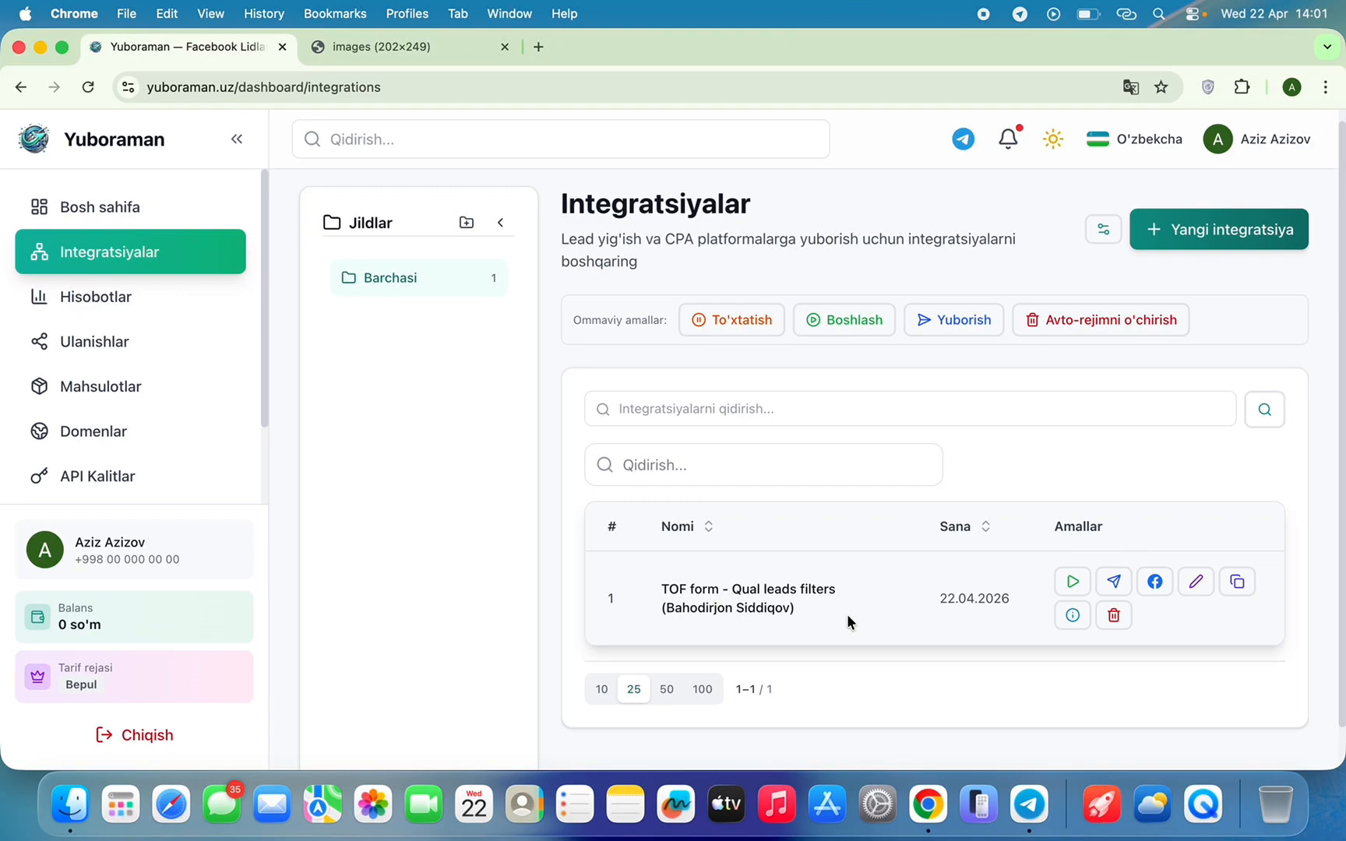
left_click(1075, 582)
View the integration's Facebook leads options and open the form for resending leads.
scroll(1054, 474, "down", 1)
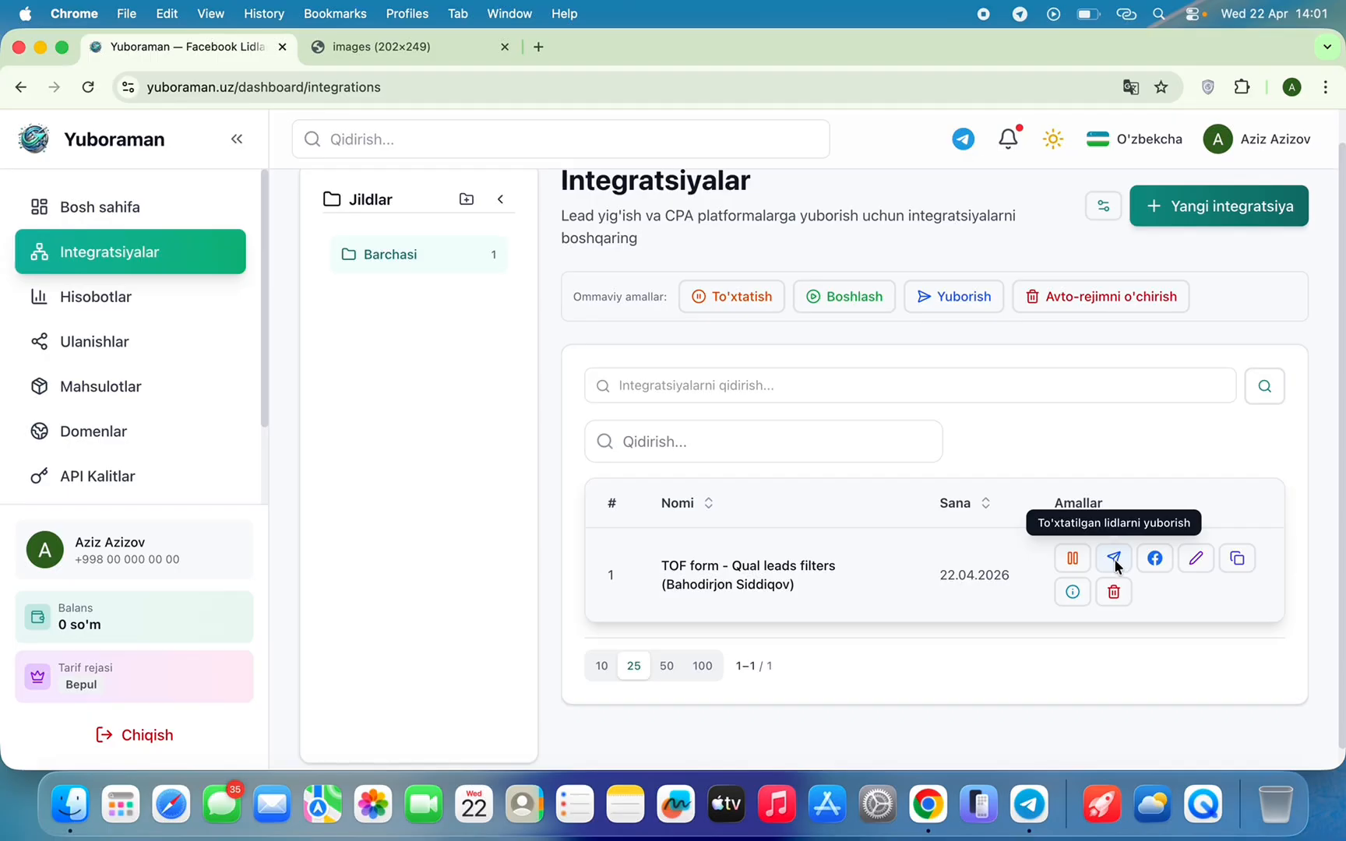
left_click(1155, 559)
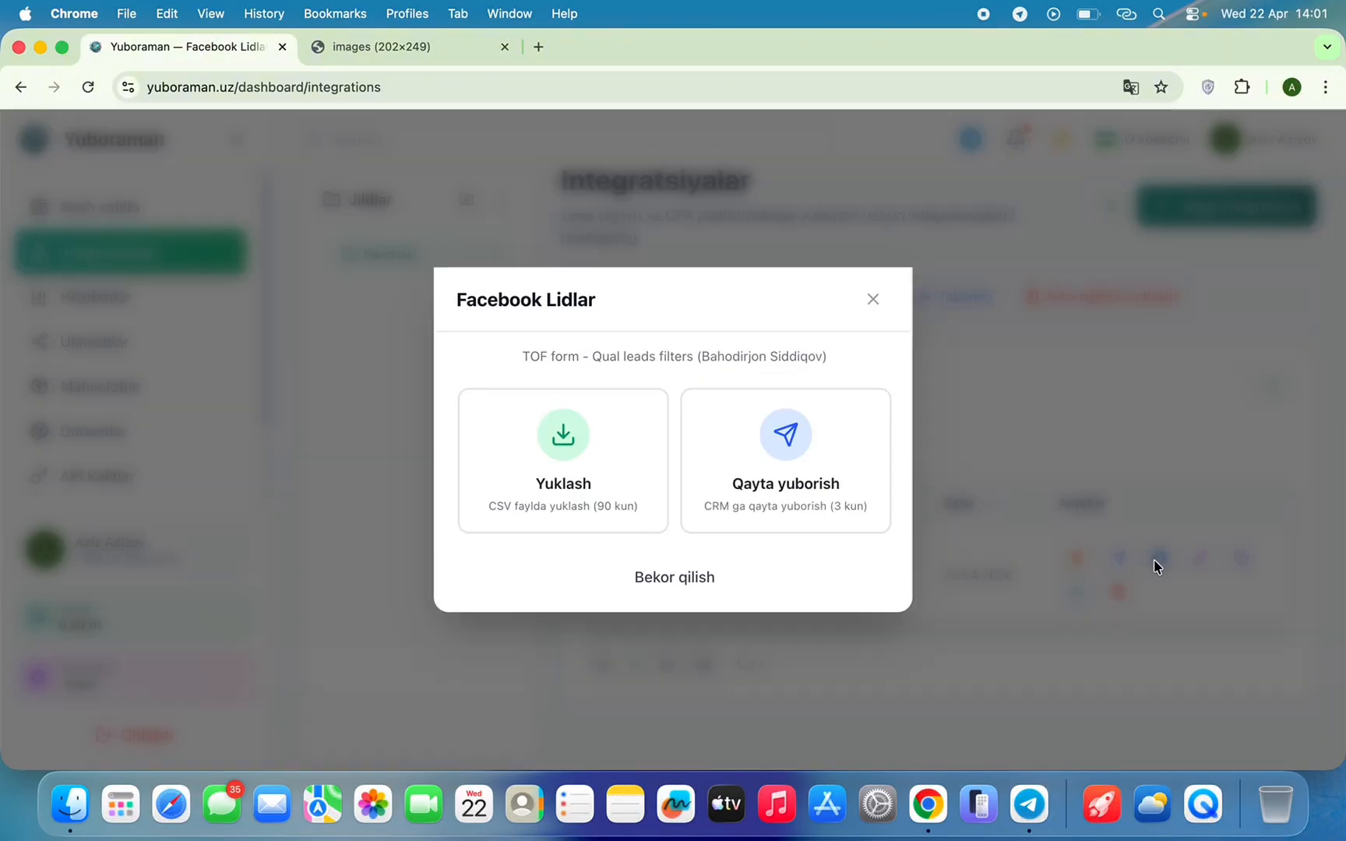
left_click(874, 300)
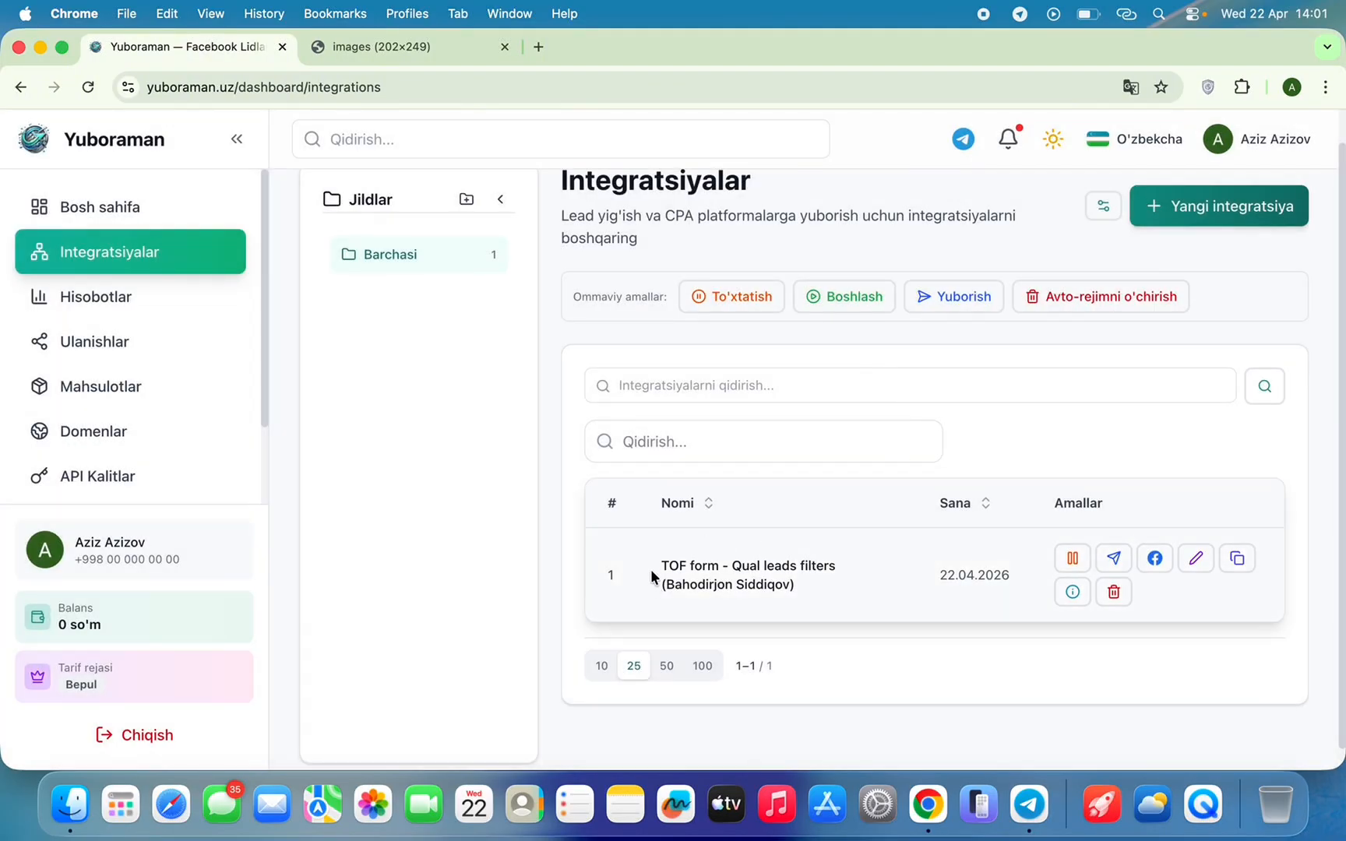
left_click(1155, 559)
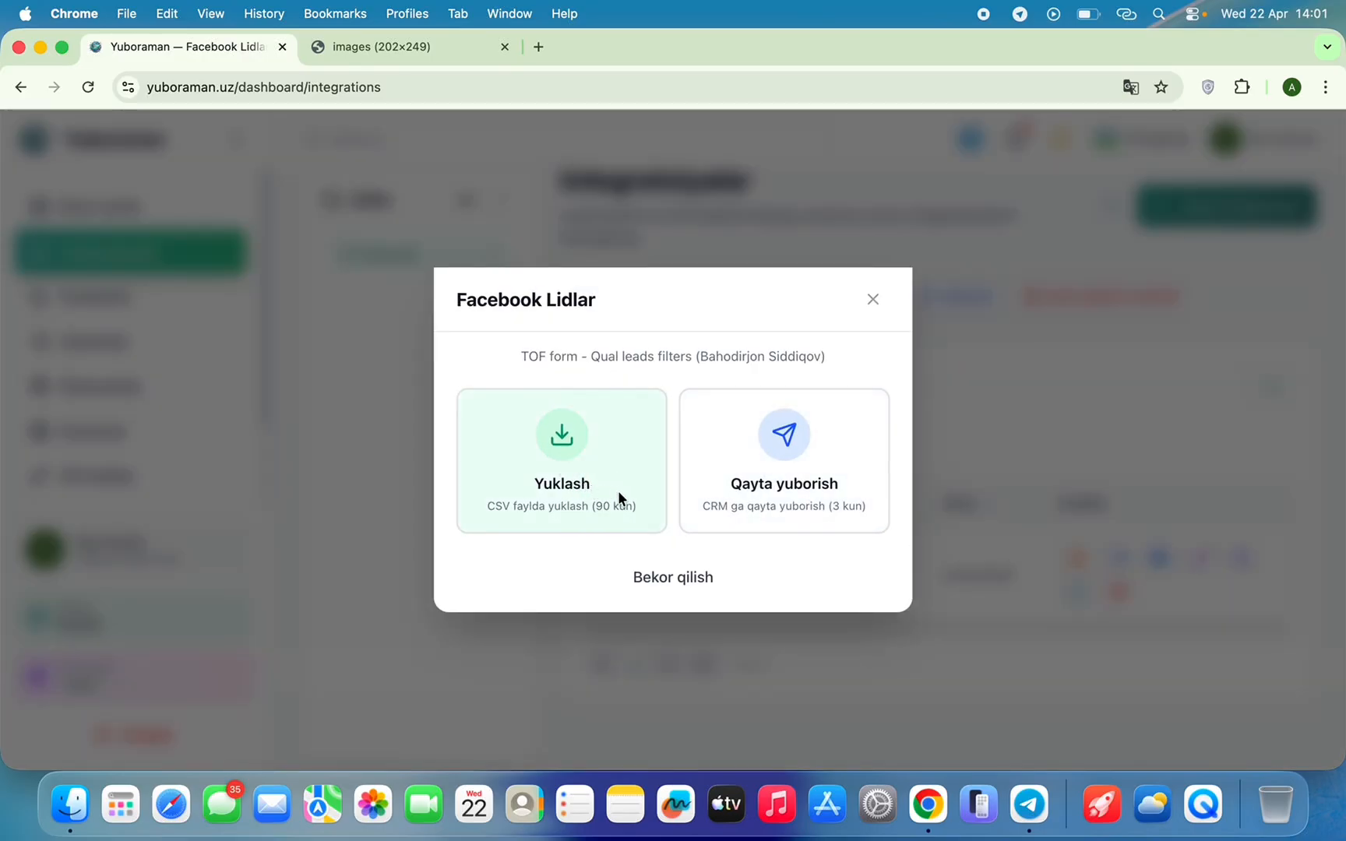
left_click(788, 444)
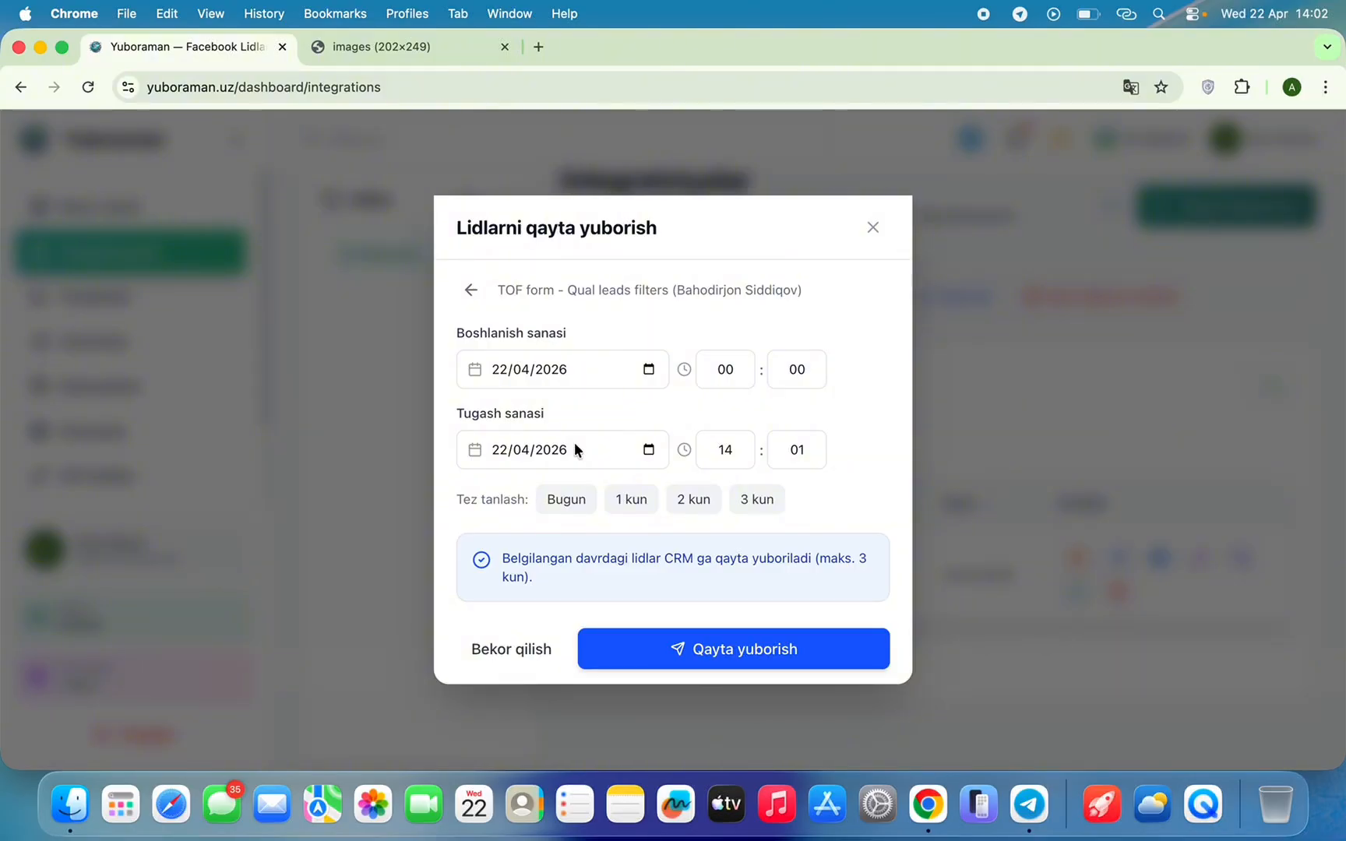
Try the quick period choices for resending leads, ending with 3 days, from 19/04/2026 to 22/04/2026.
left_click(569, 499)
left_click(617, 498)
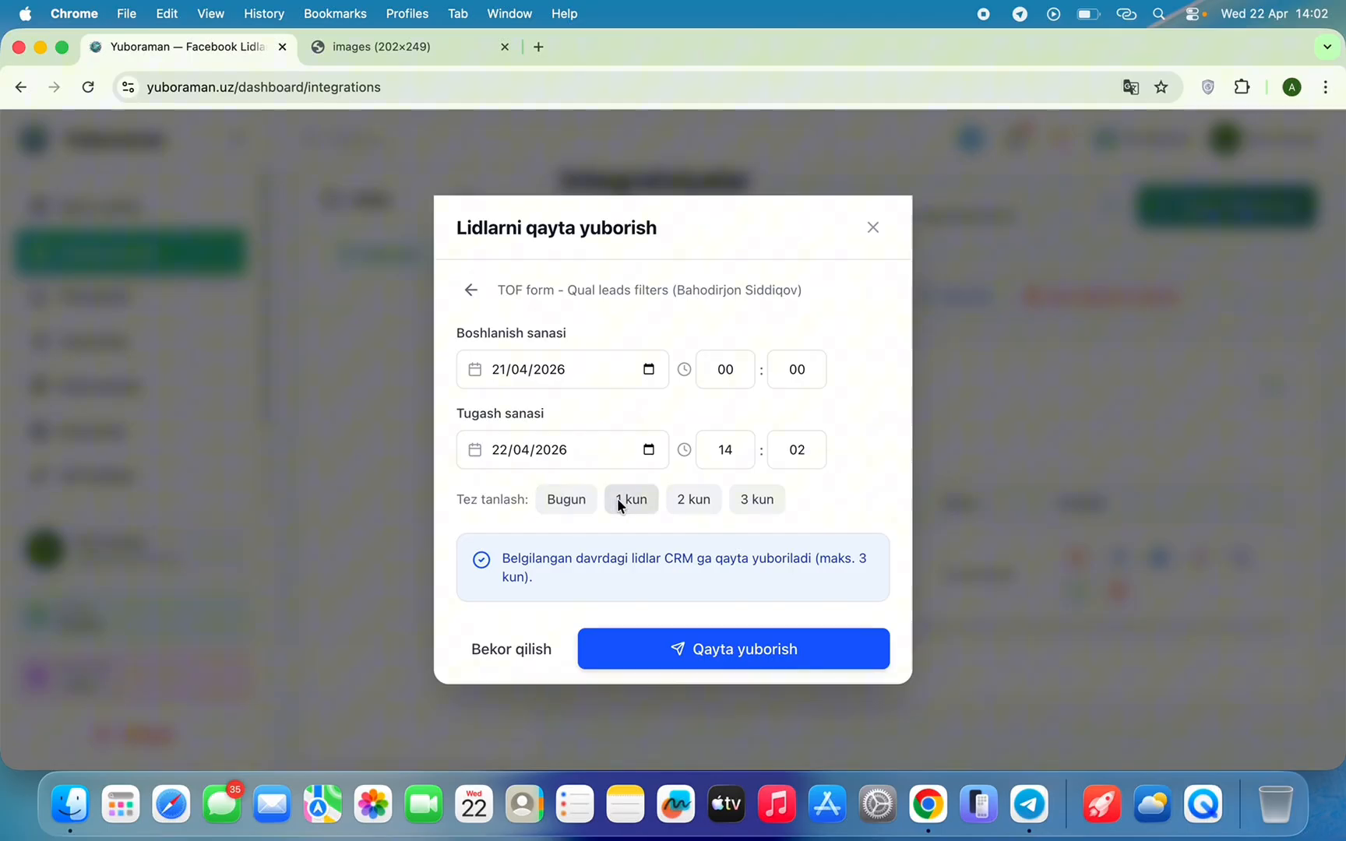
left_click(676, 504)
left_click(741, 511)
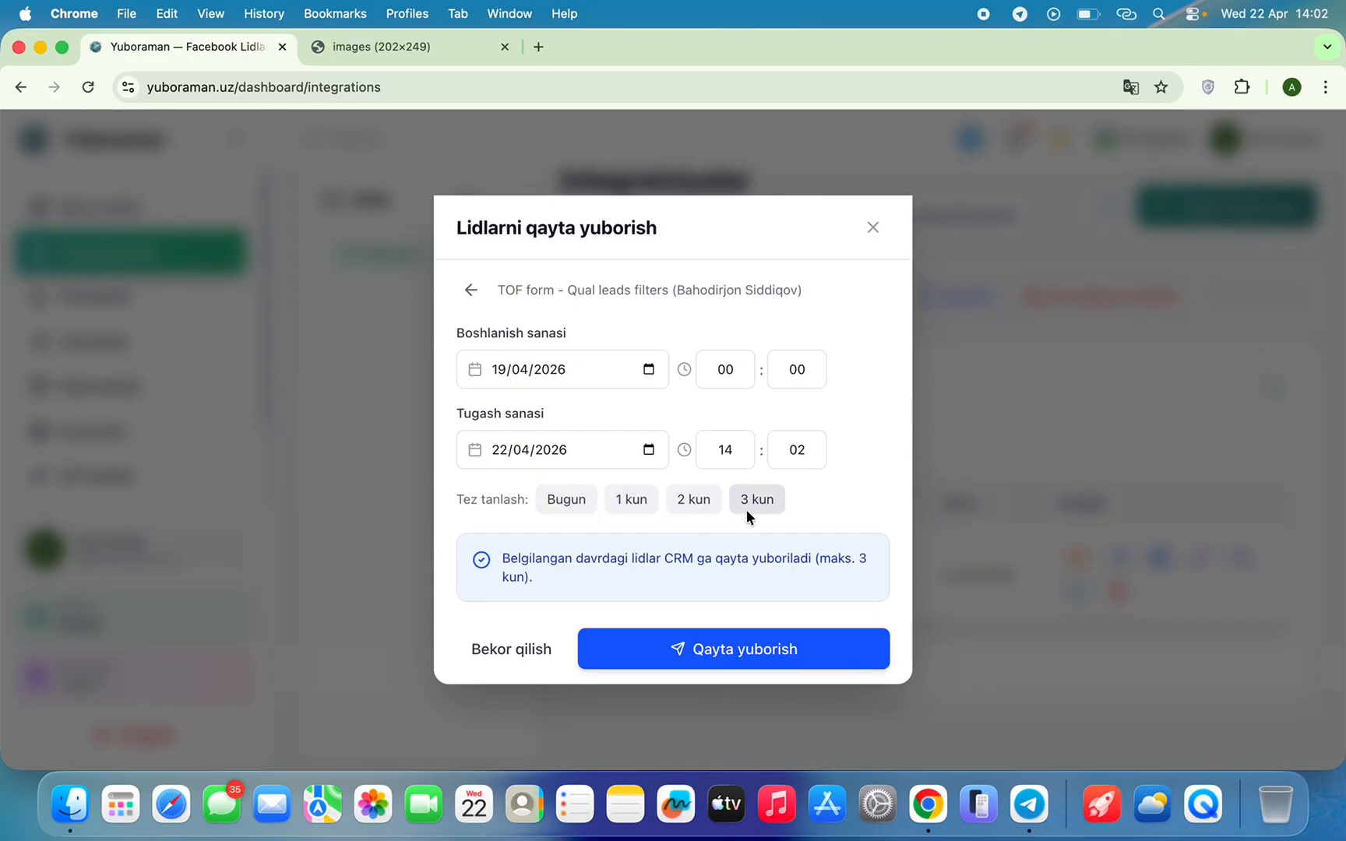
left_click(578, 502)
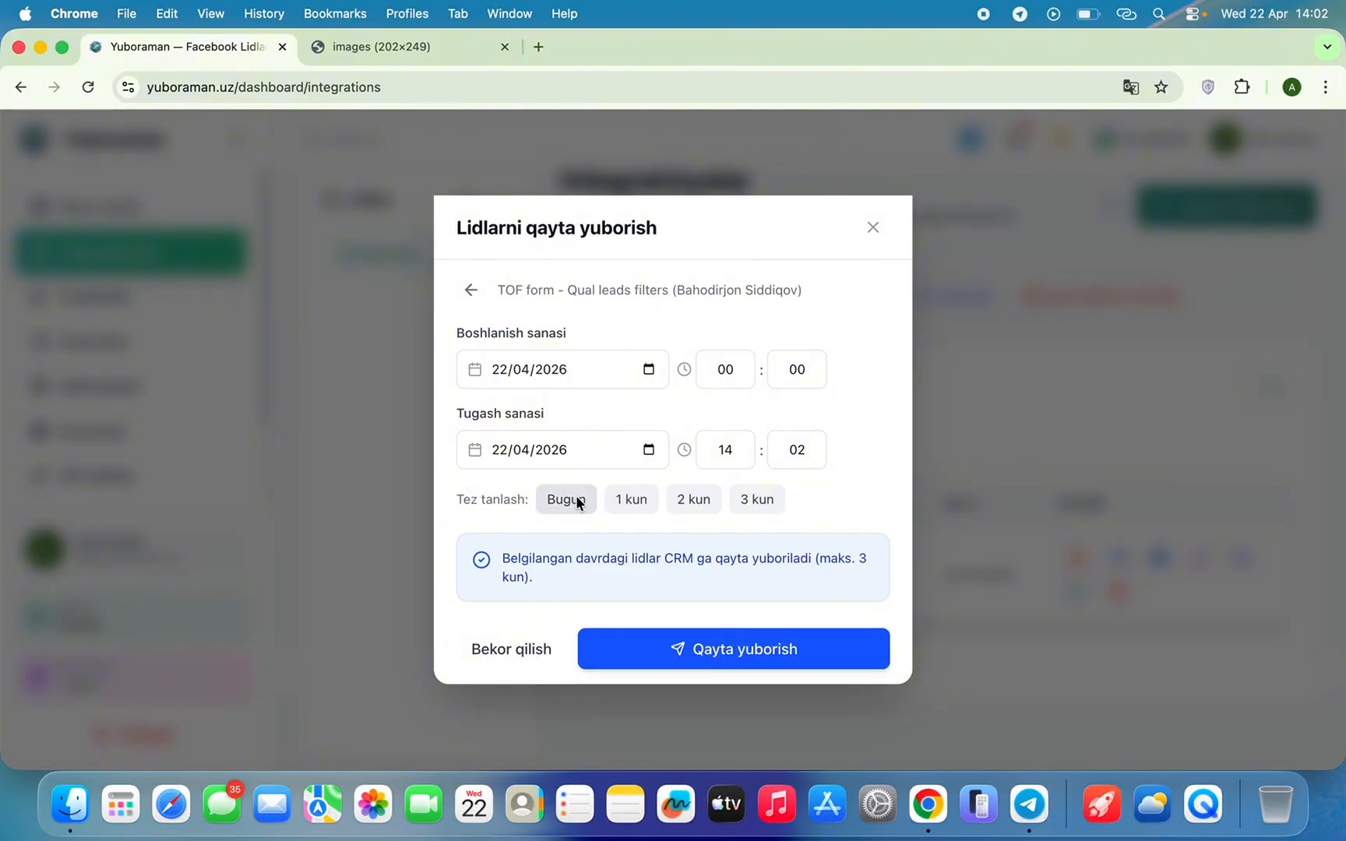
left_click(752, 500)
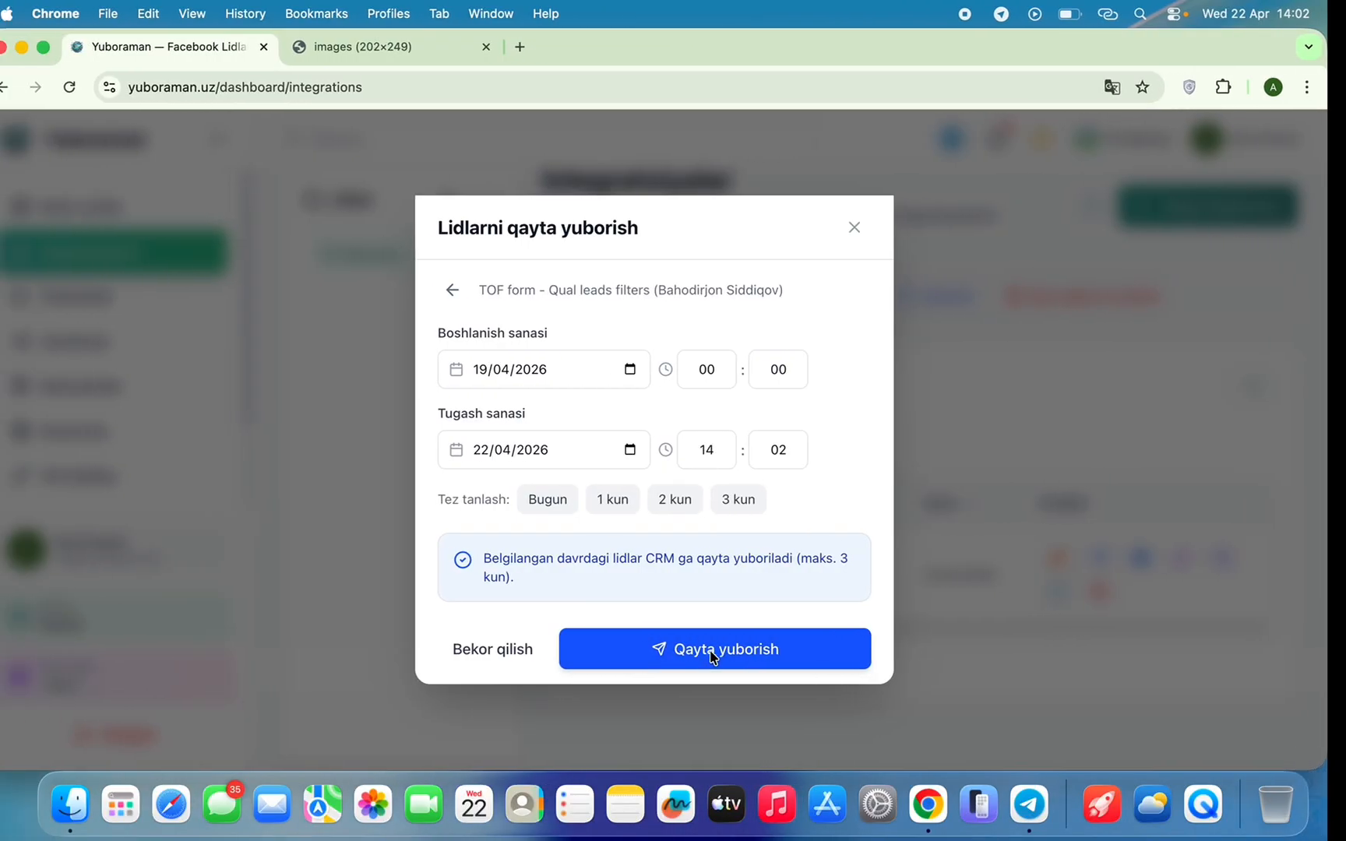
Check the leads group in Telegram, return to Chrome and close the resend form without sending.
left_click(1023, 819)
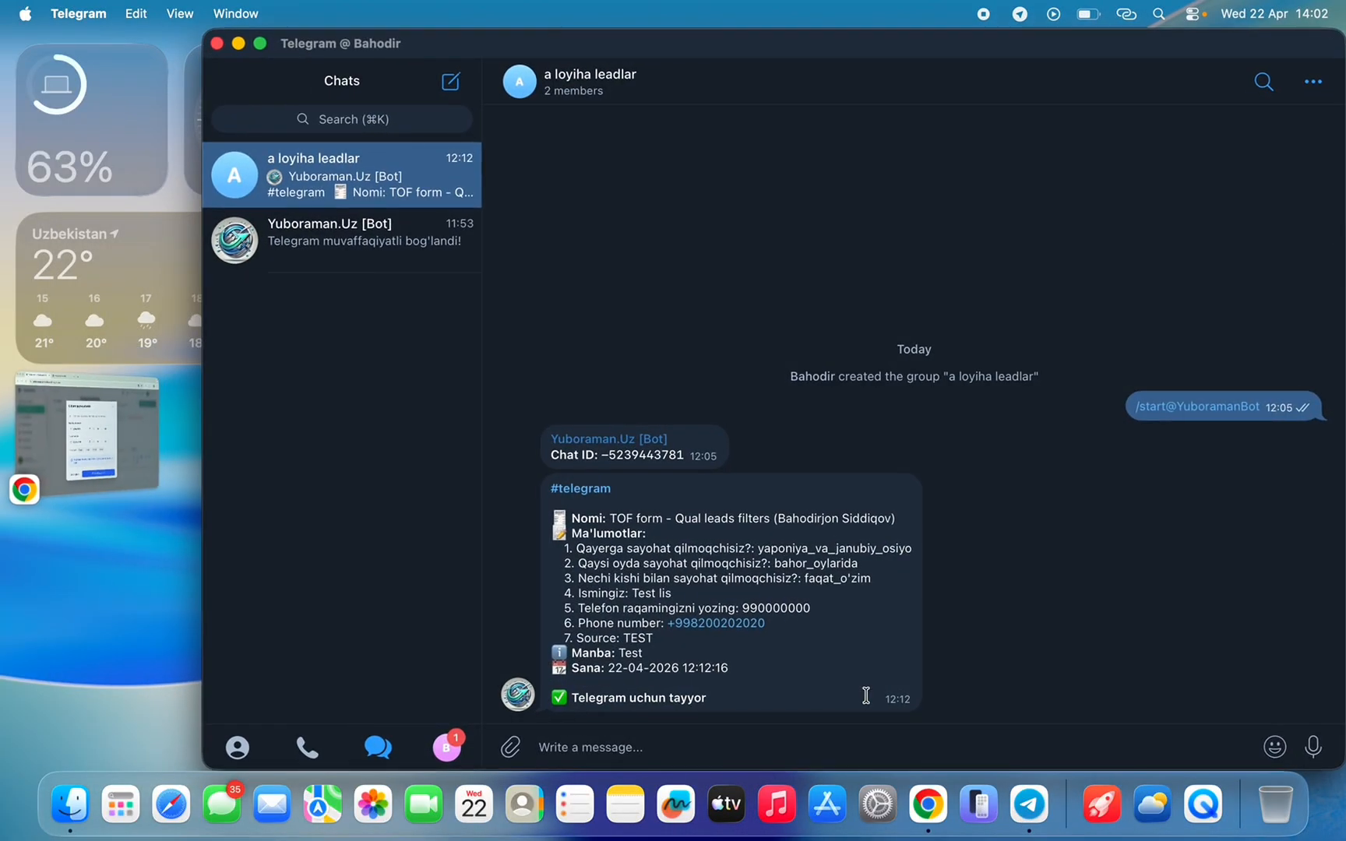
left_click(945, 802)
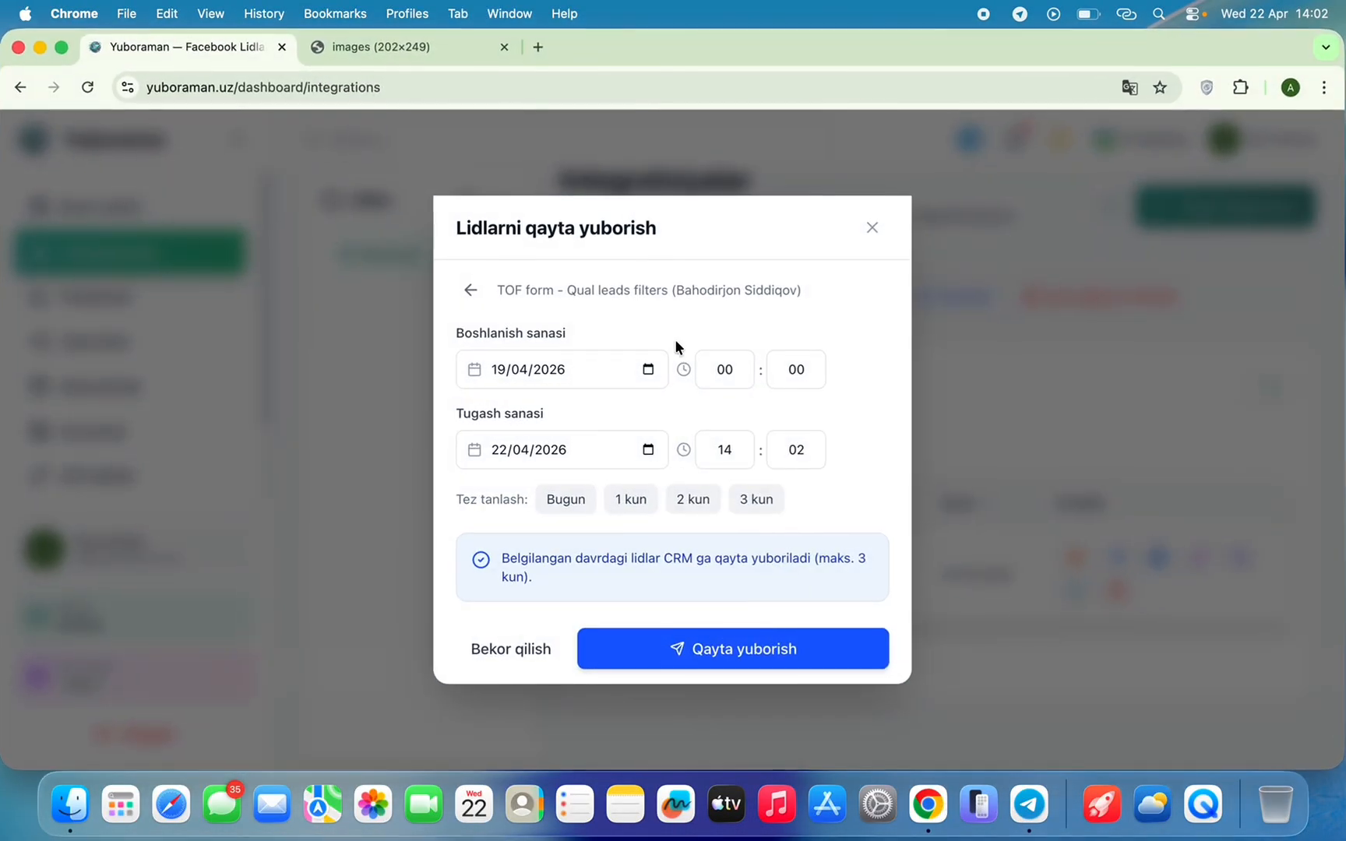
left_click(873, 230)
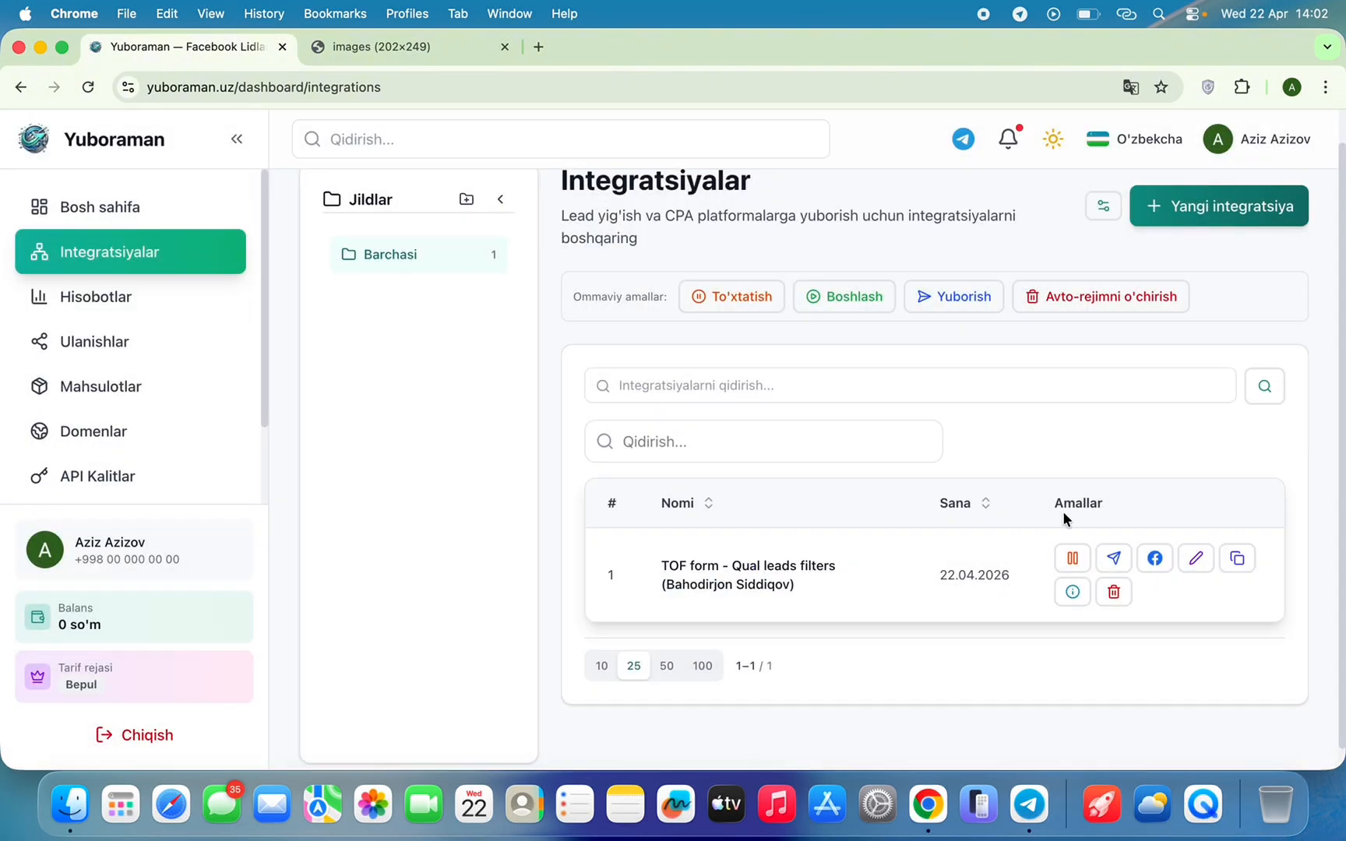
Open the integration for editing, look through its basic details and message fields, and close it without changes.
left_click(1196, 559)
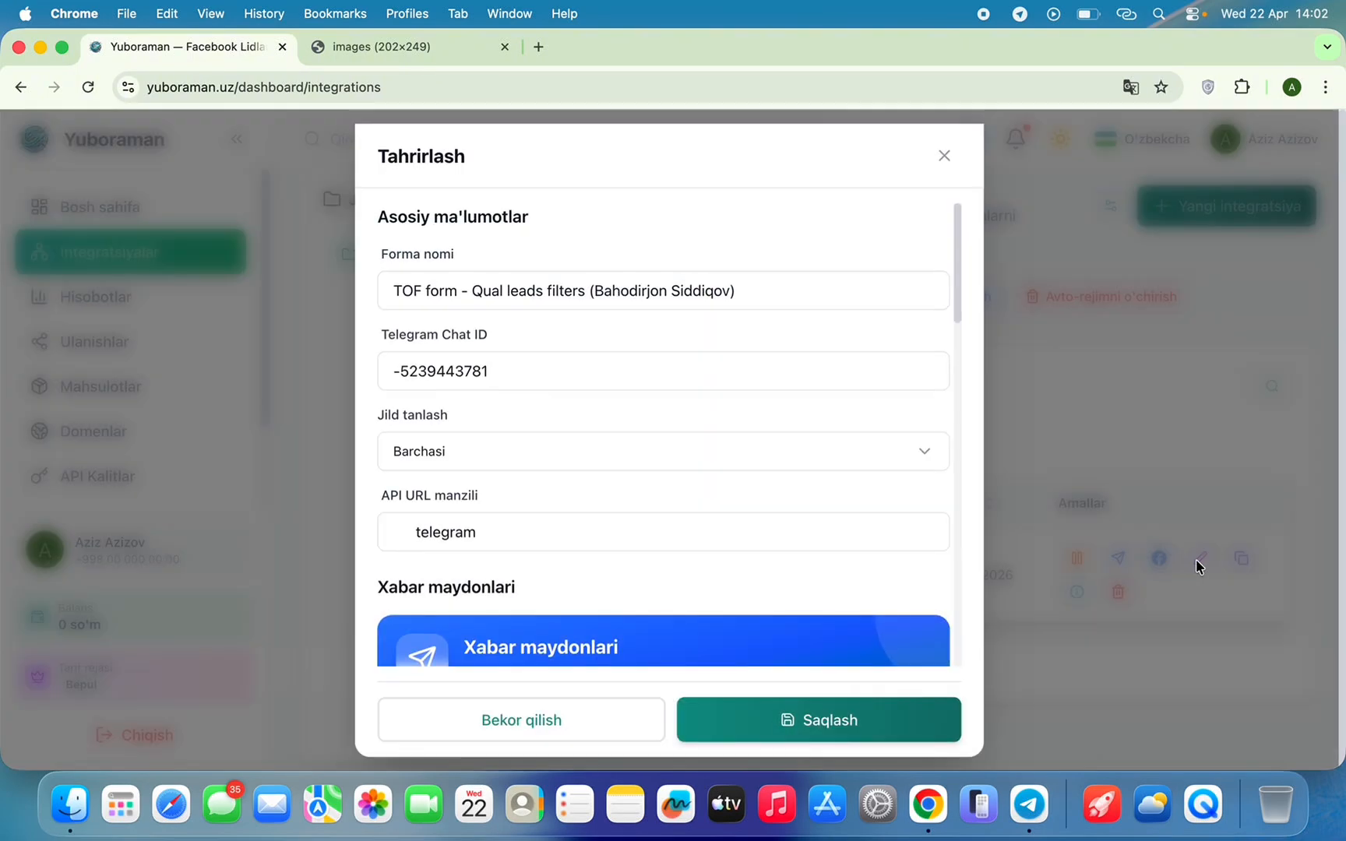
scroll(632, 454, "down", 10)
scroll(631, 453, "up", 10)
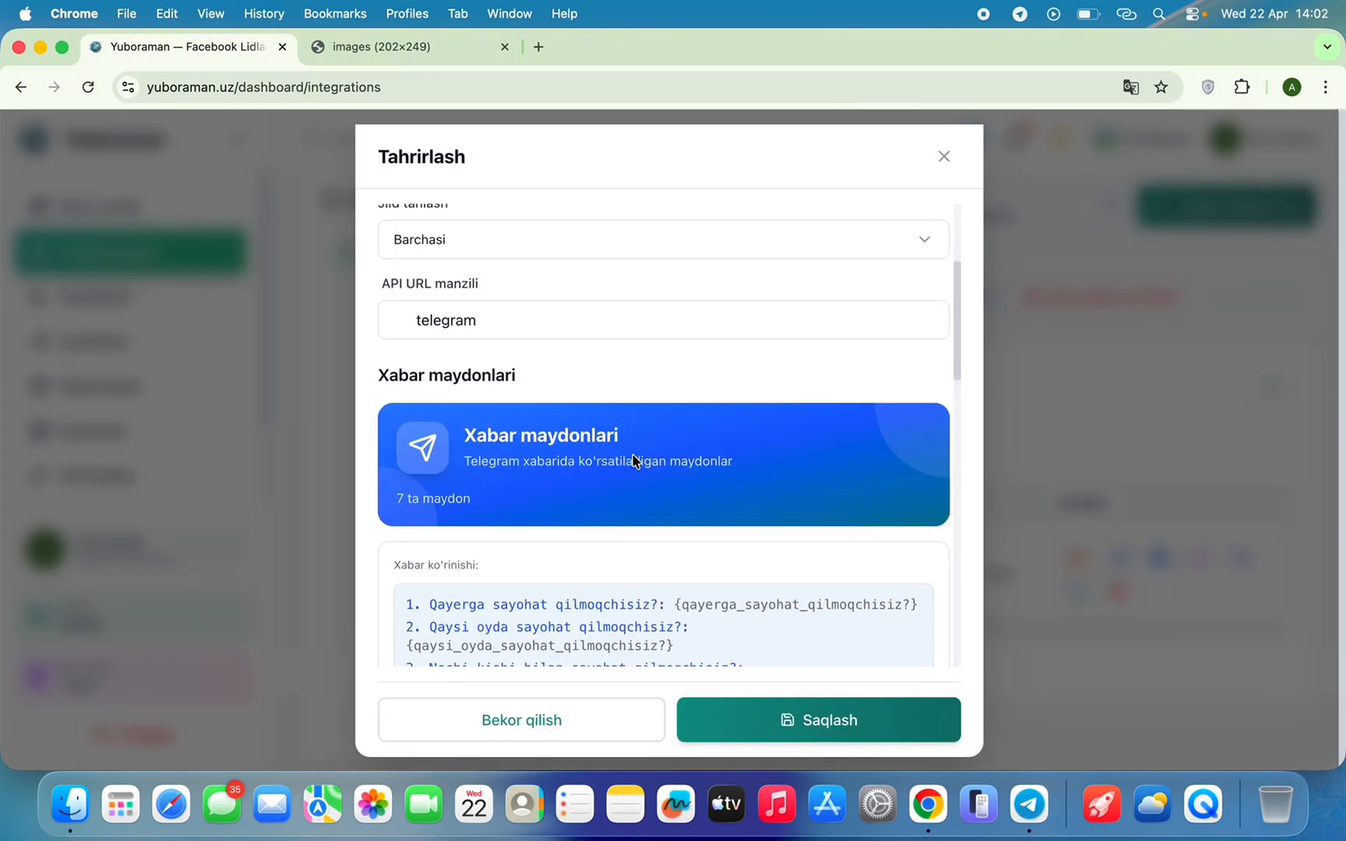
left_click(943, 157)
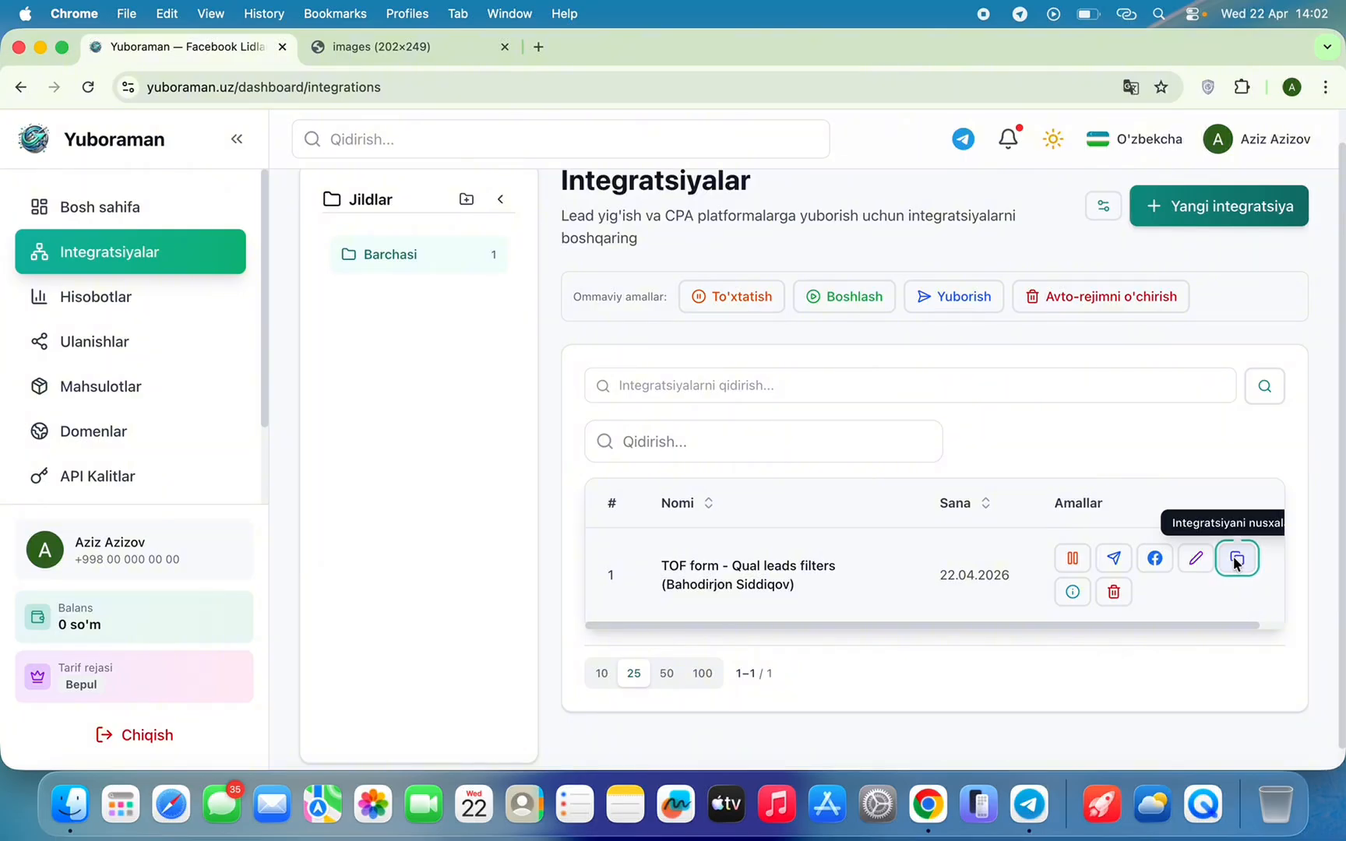
Open the copy form for the TOF form integration, look through its source and message fields, and close it without saving.
left_click(1234, 558)
scroll(765, 502, "down", 3)
scroll(766, 498, "down", 10)
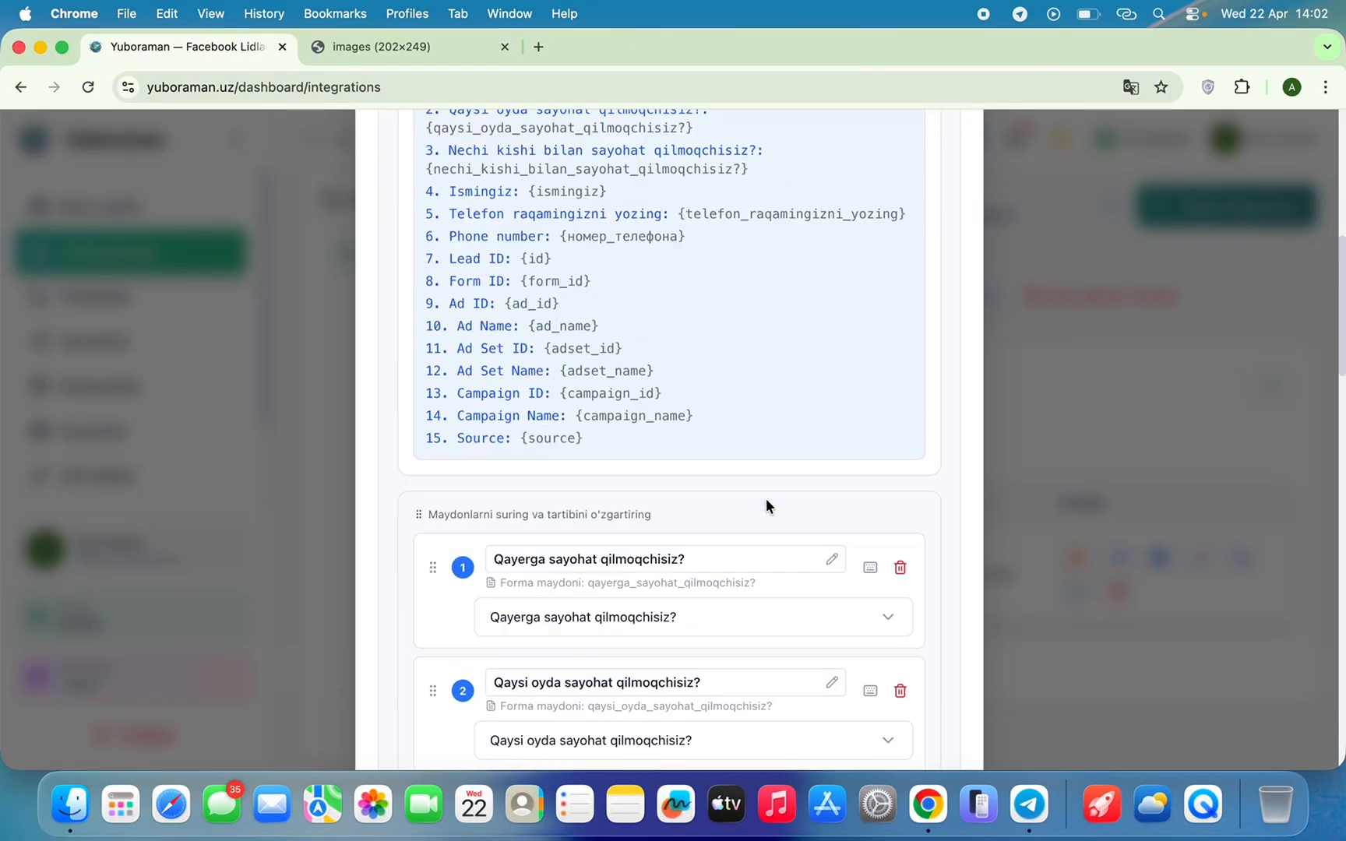
scroll(766, 499, "up", 15)
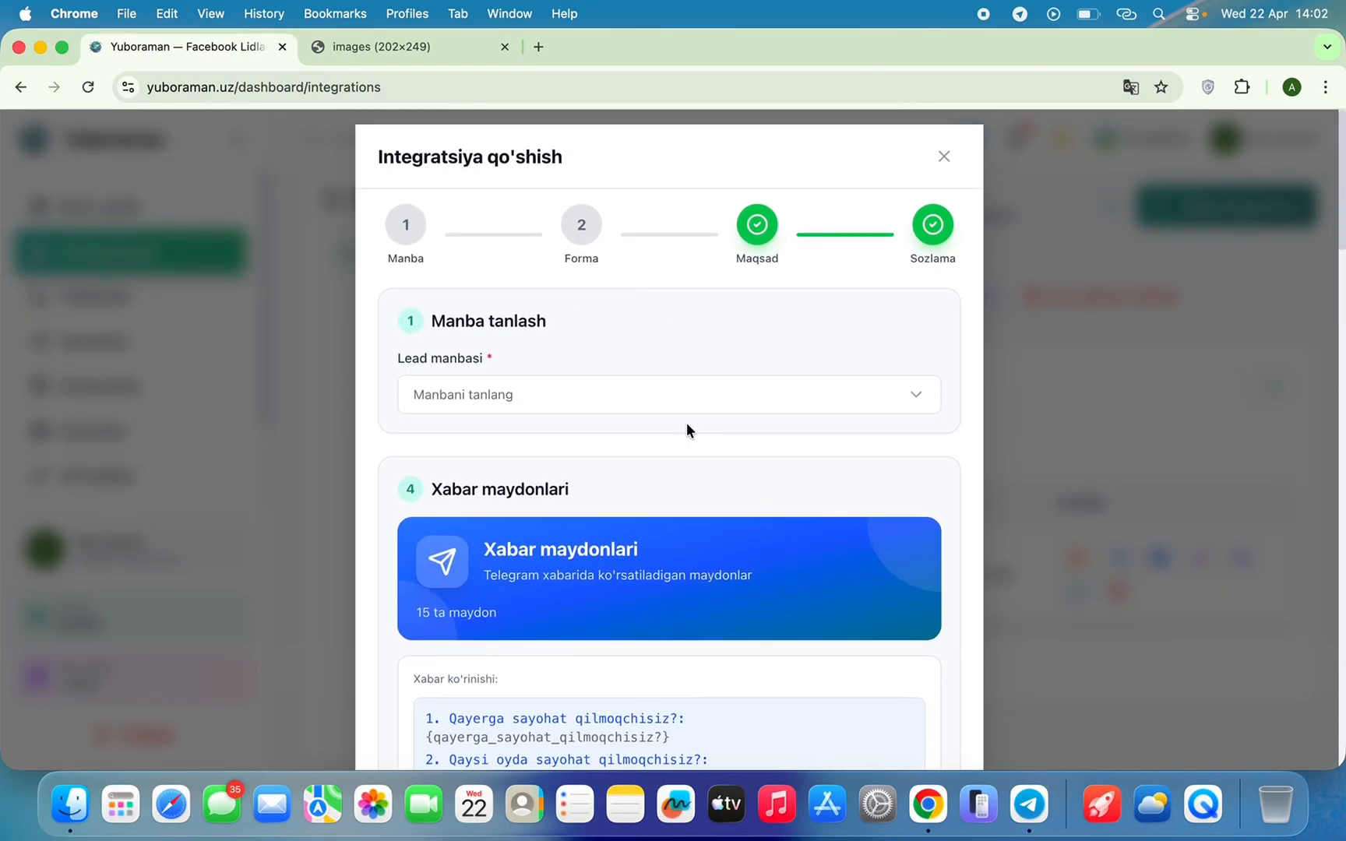
scroll(690, 425, "down", 2)
scroll(690, 425, "up", 2)
left_click(944, 158)
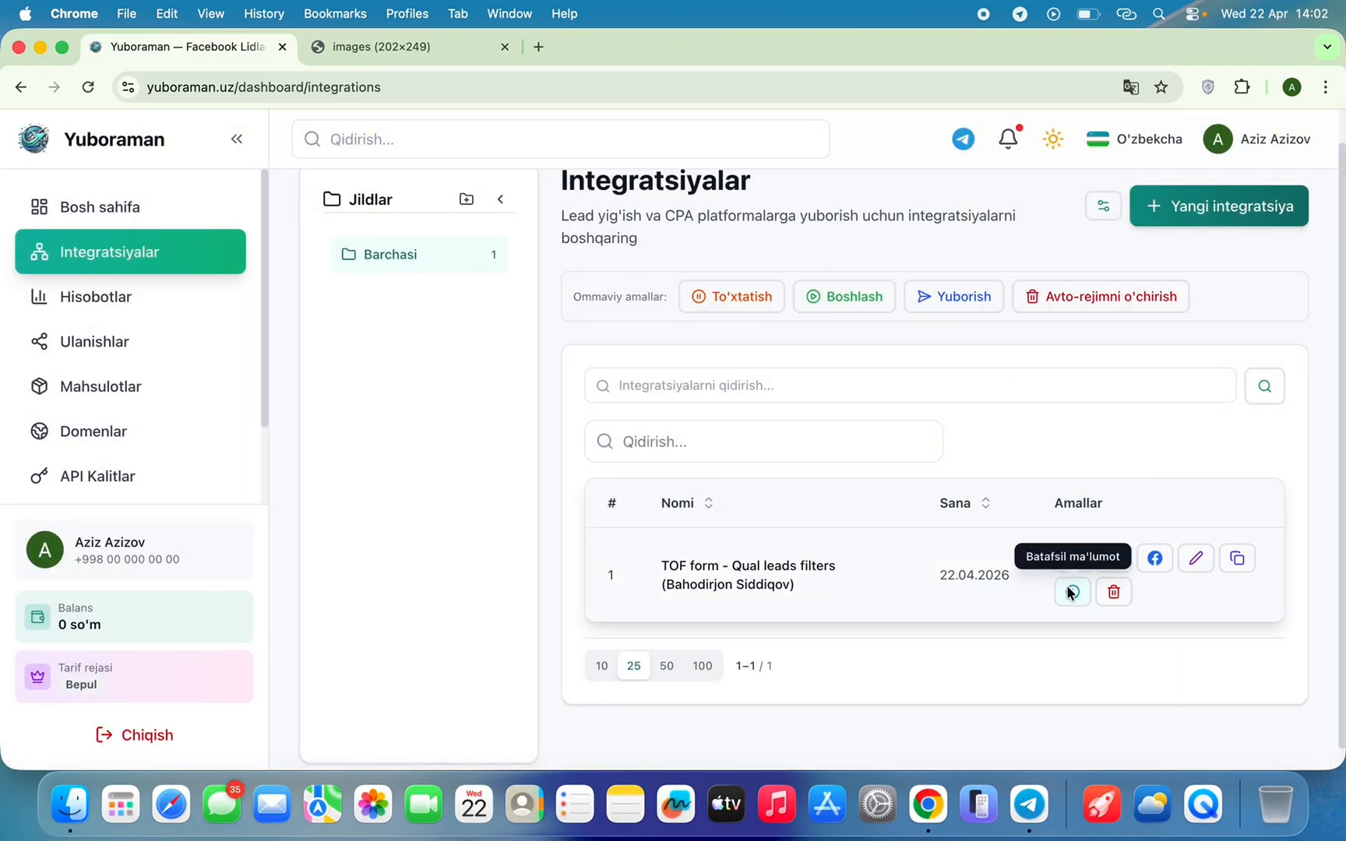
View the integration's lead statistics for this month, check the leads group in Telegram, and return to Chrome.
left_click(1071, 594)
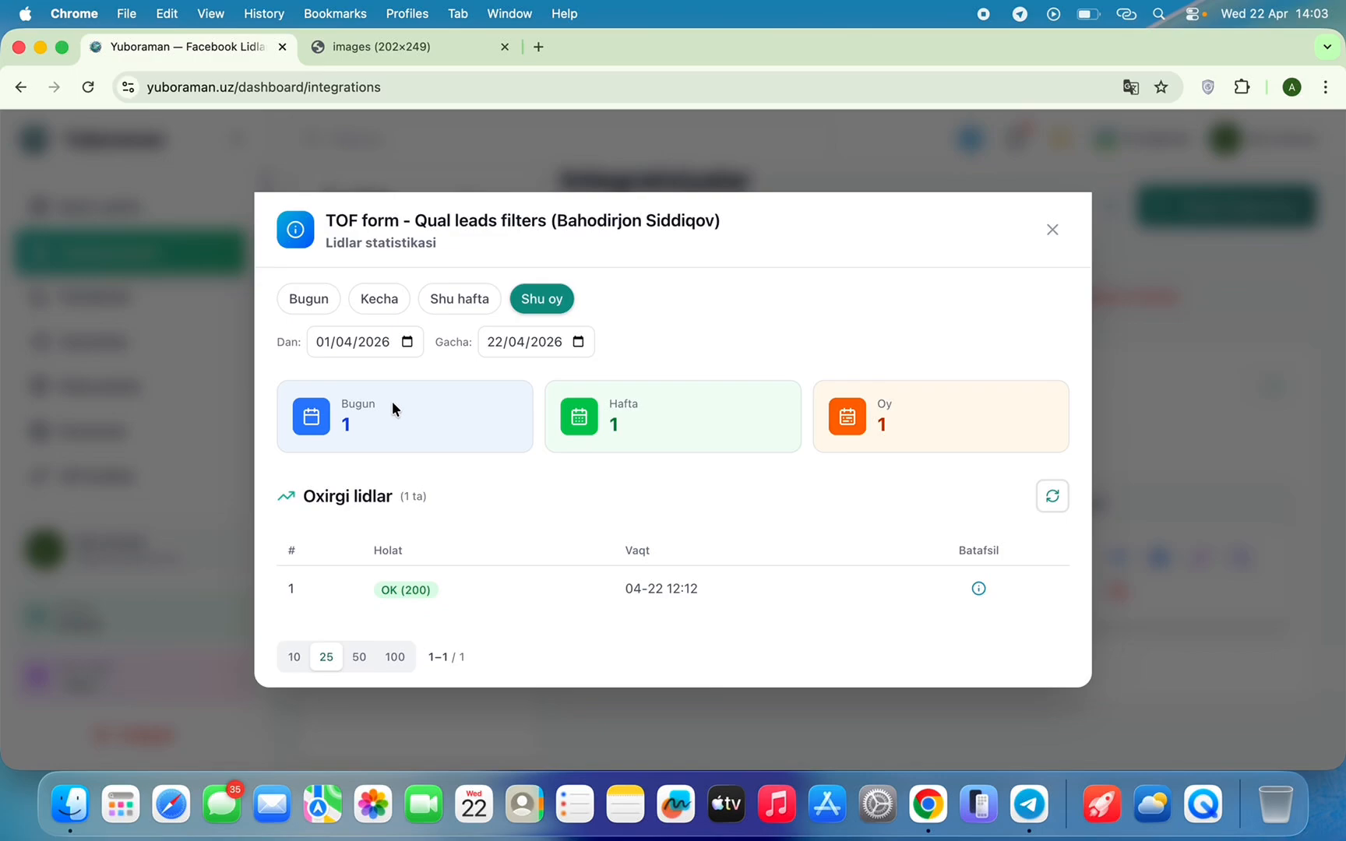
left_click(1029, 804)
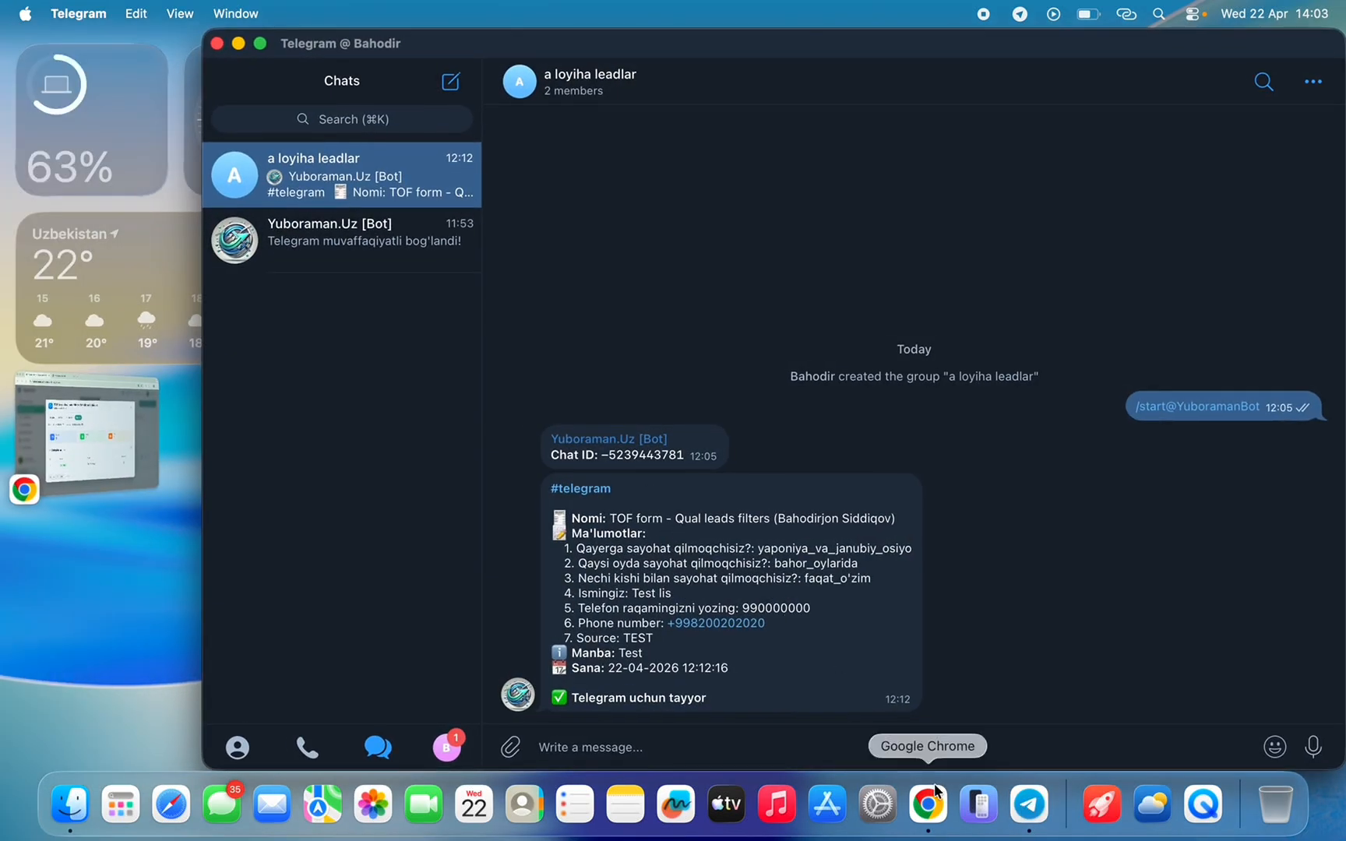
left_click(938, 818)
Examine the latest lead's raw data, user answers and log message, and close the lead details and statistics.
left_click(971, 588)
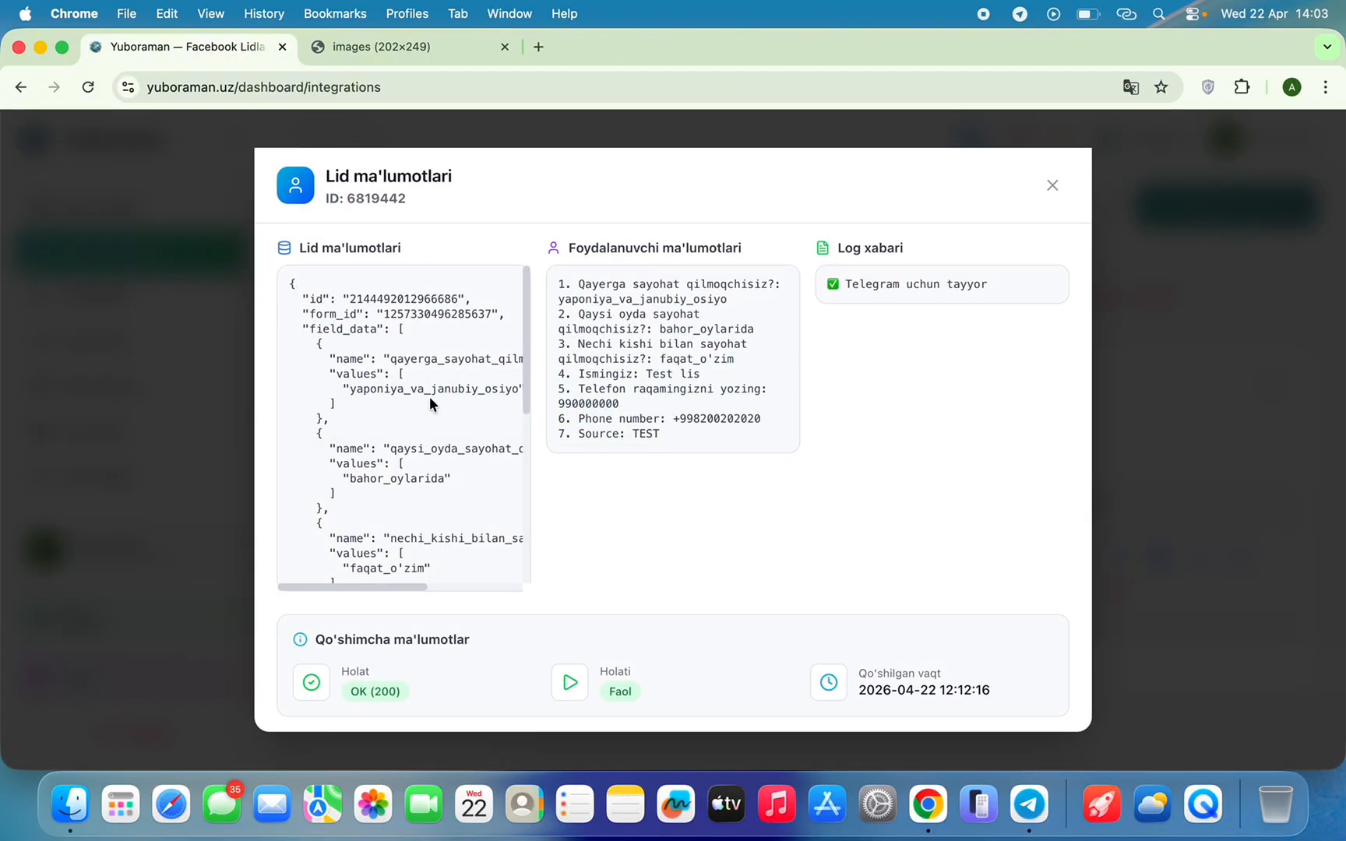
scroll(429, 399, "down", 2)
scroll(430, 397, "down", 10)
scroll(429, 397, "up", 7)
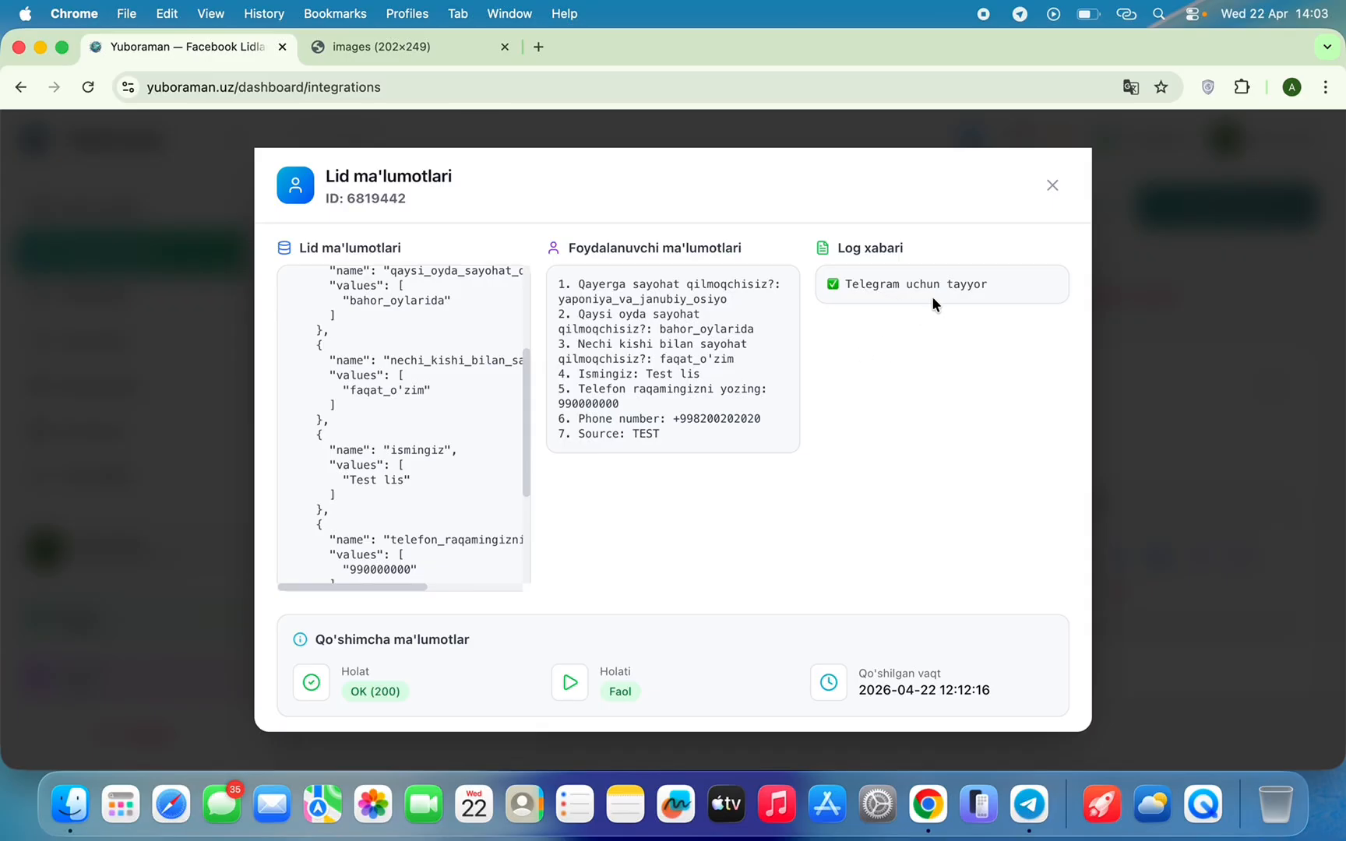
scroll(495, 424, "up", 3)
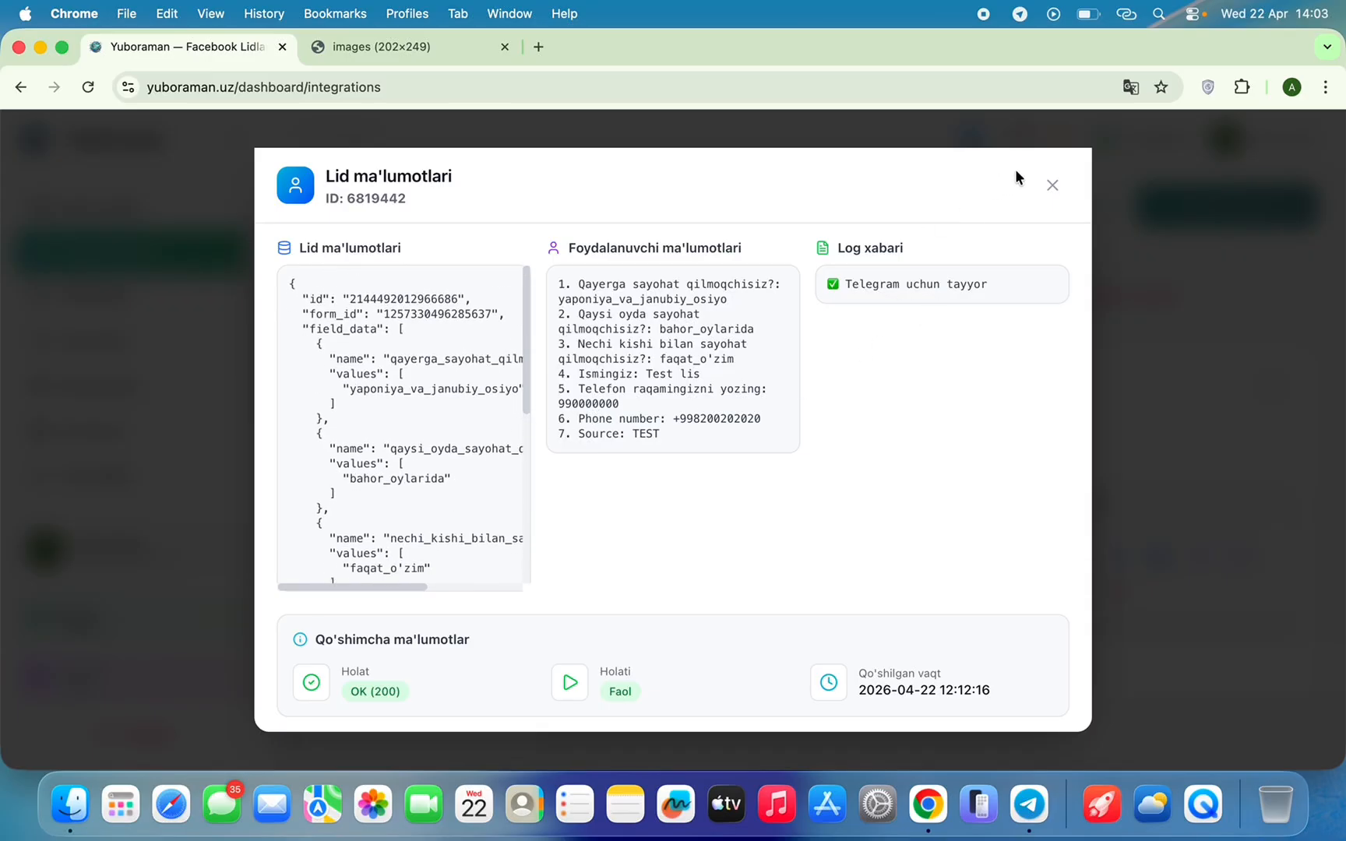
left_click(1048, 186)
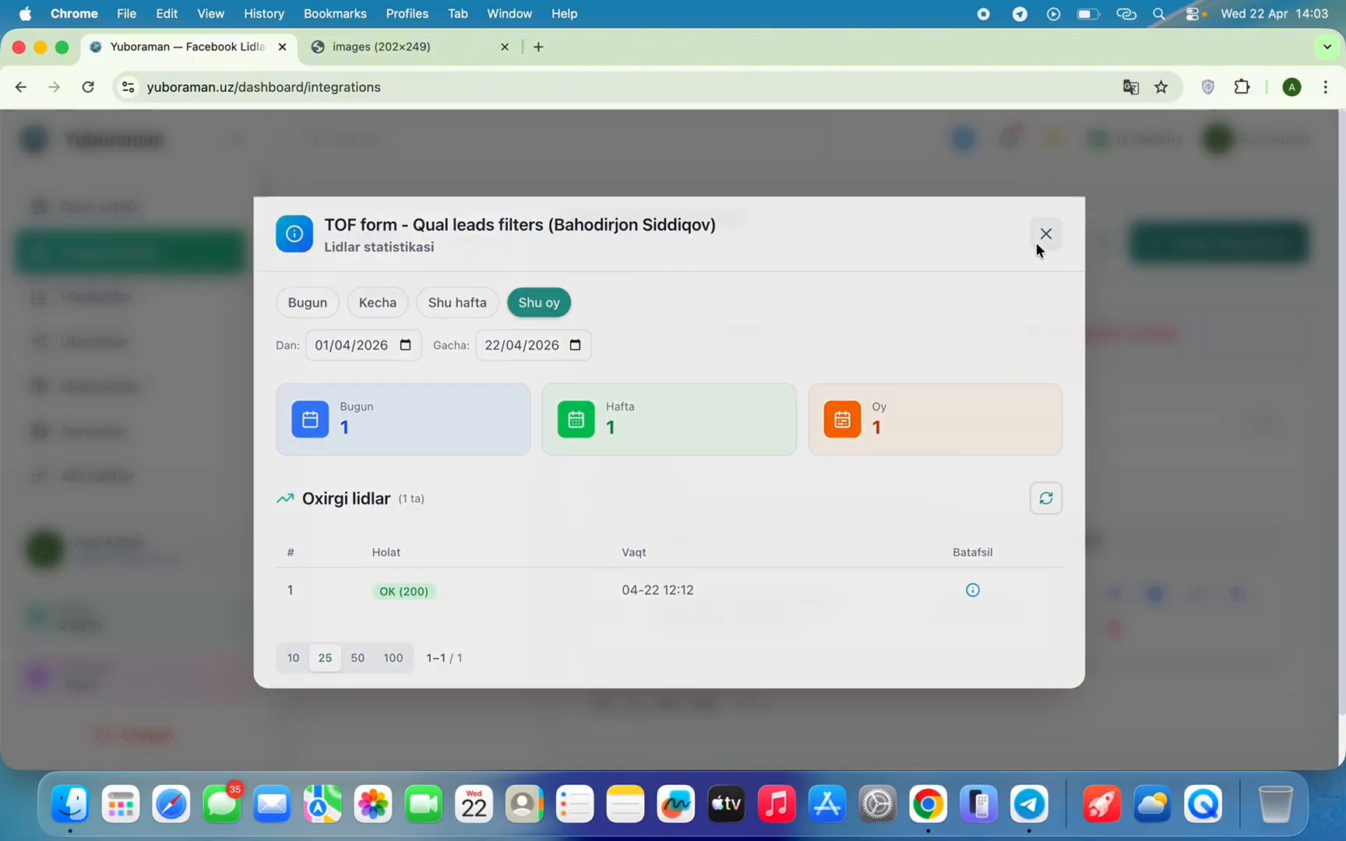
left_click(1037, 241)
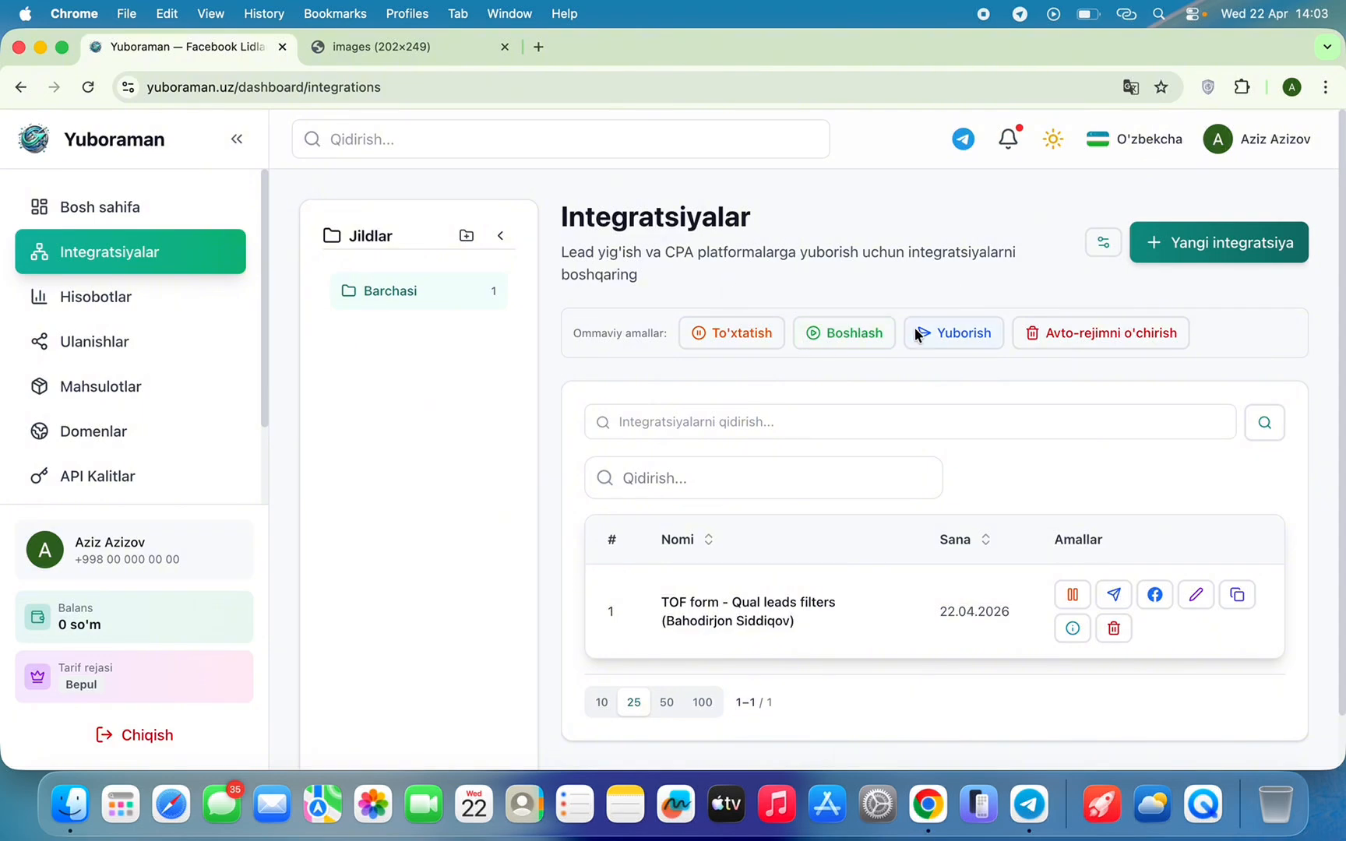
left_click(1069, 340)
scroll(1162, 453, "down", 2)
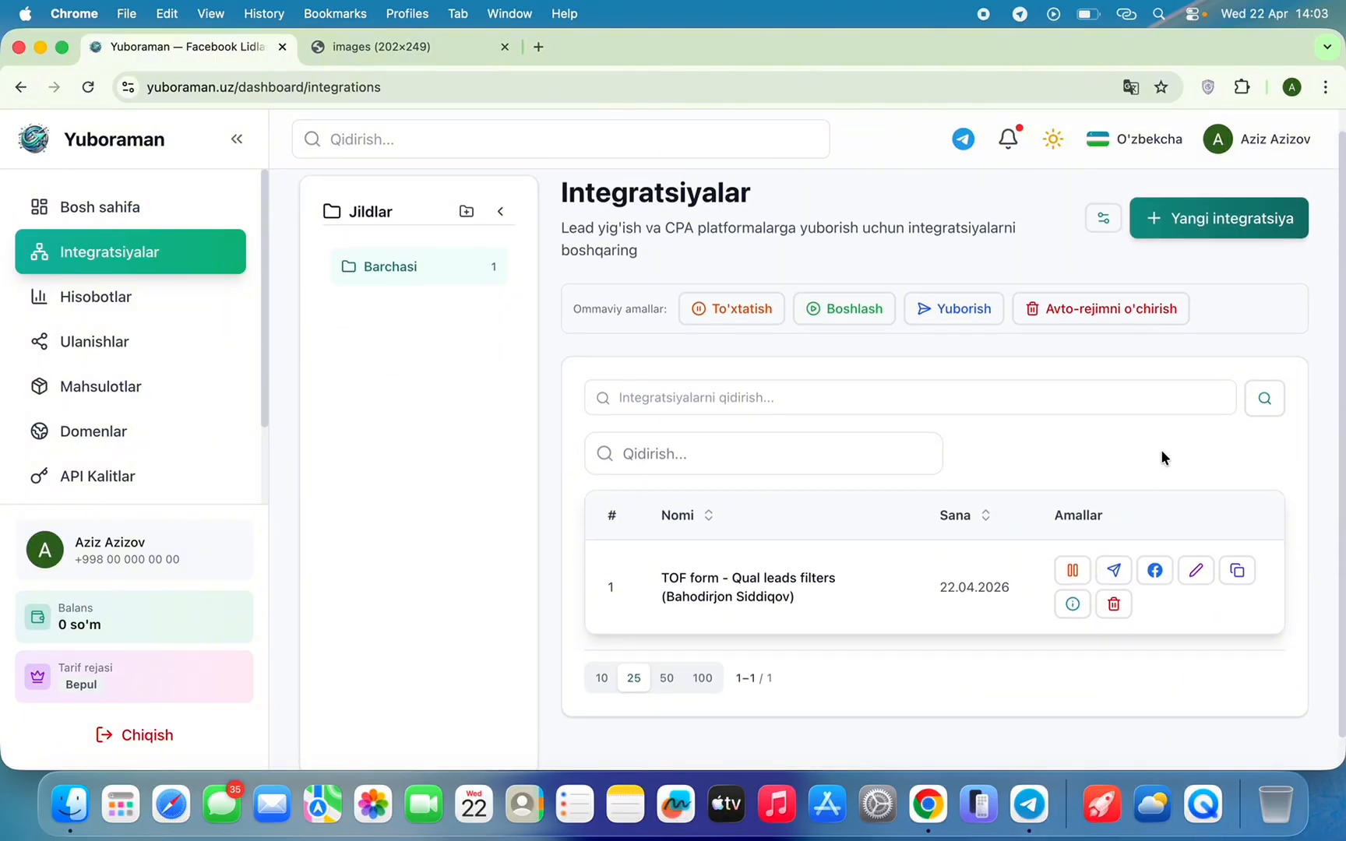
scroll(1161, 448, "up", 1)
scroll(1160, 457, "down", 1)
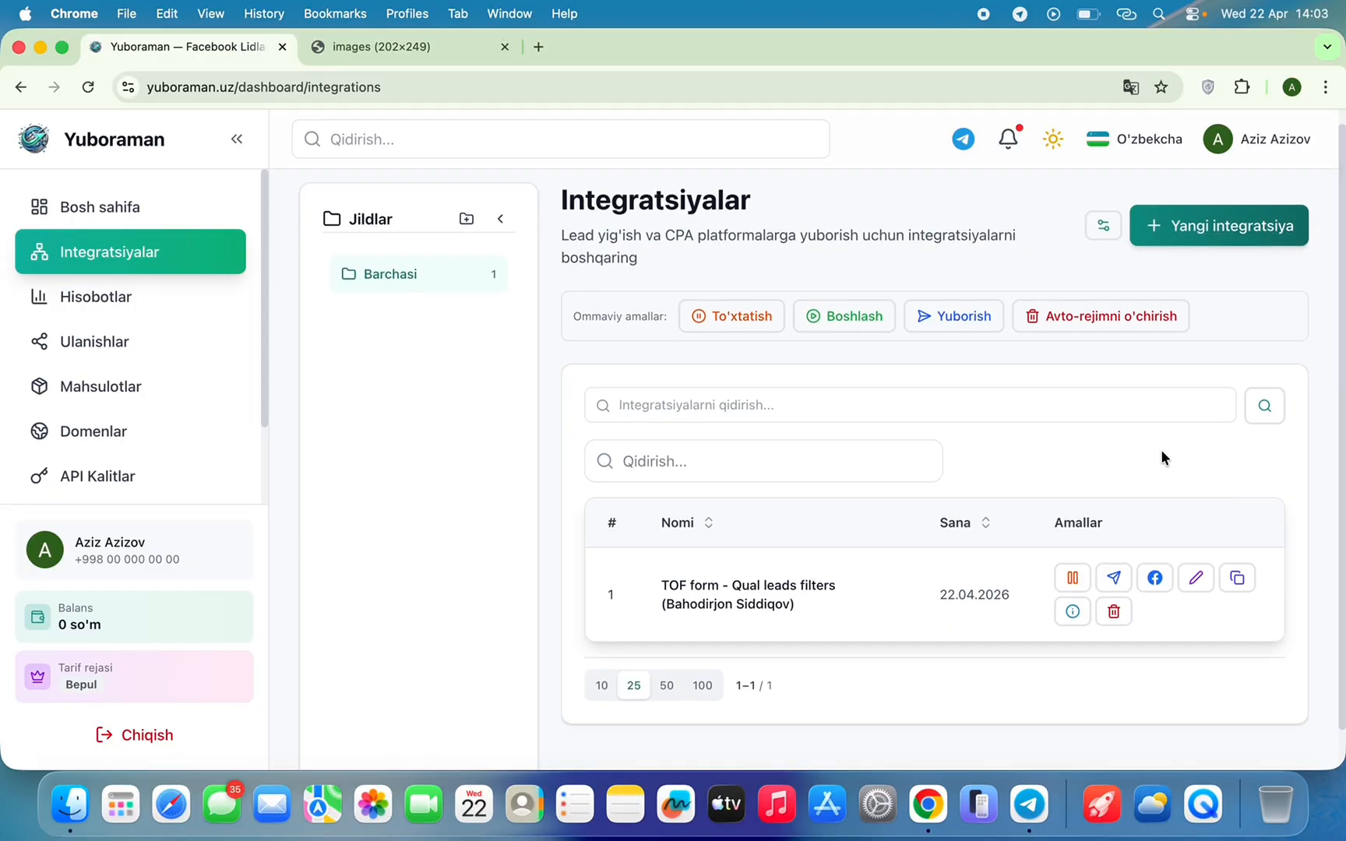